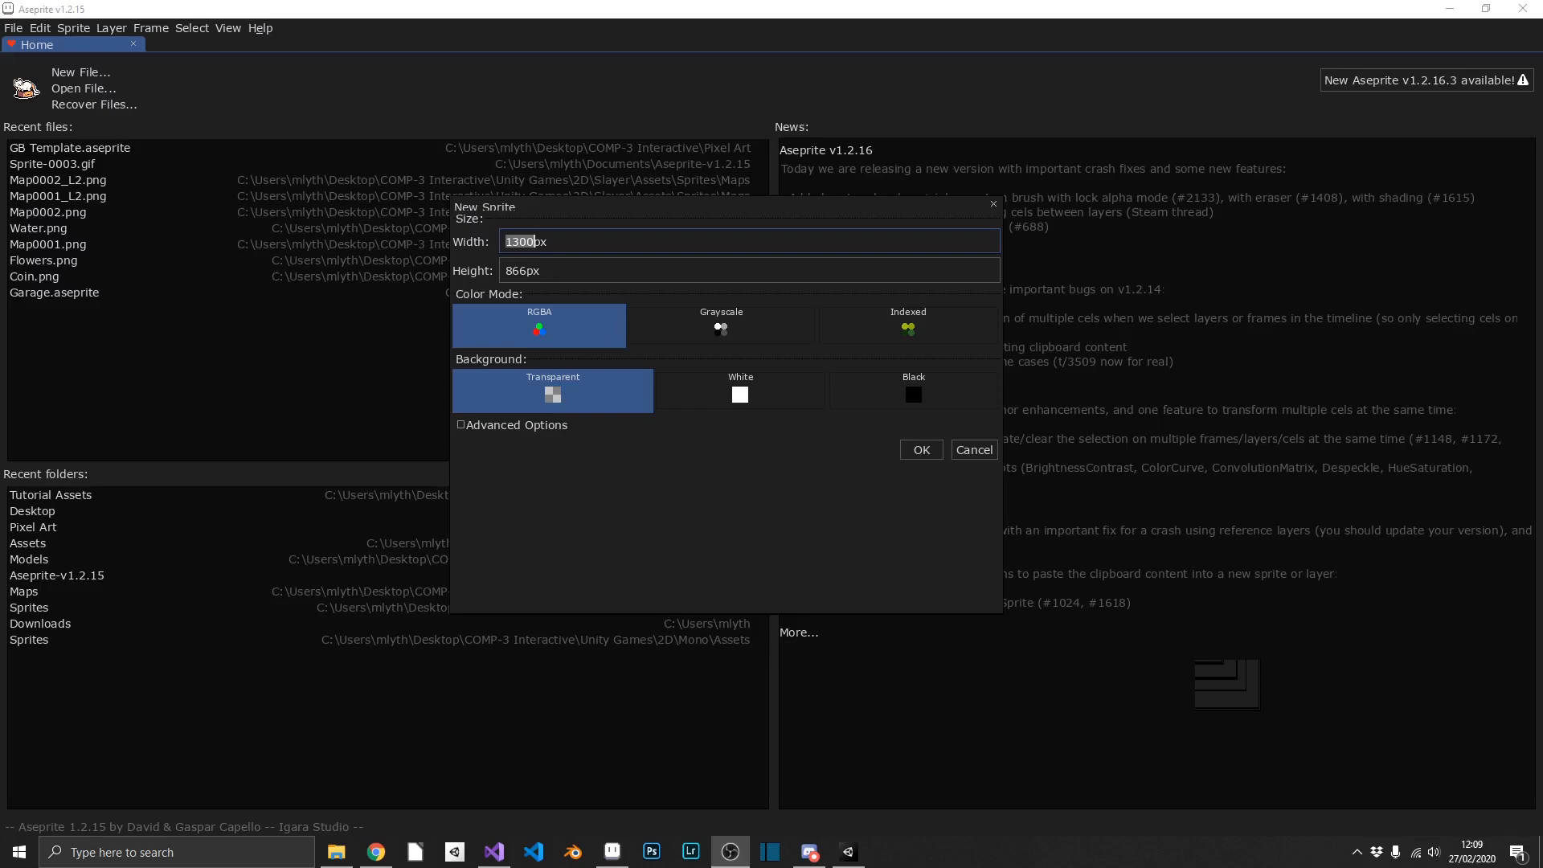
Create a new 48×48 sprite by entering 16*3 for width and height
left_click(784, 215)
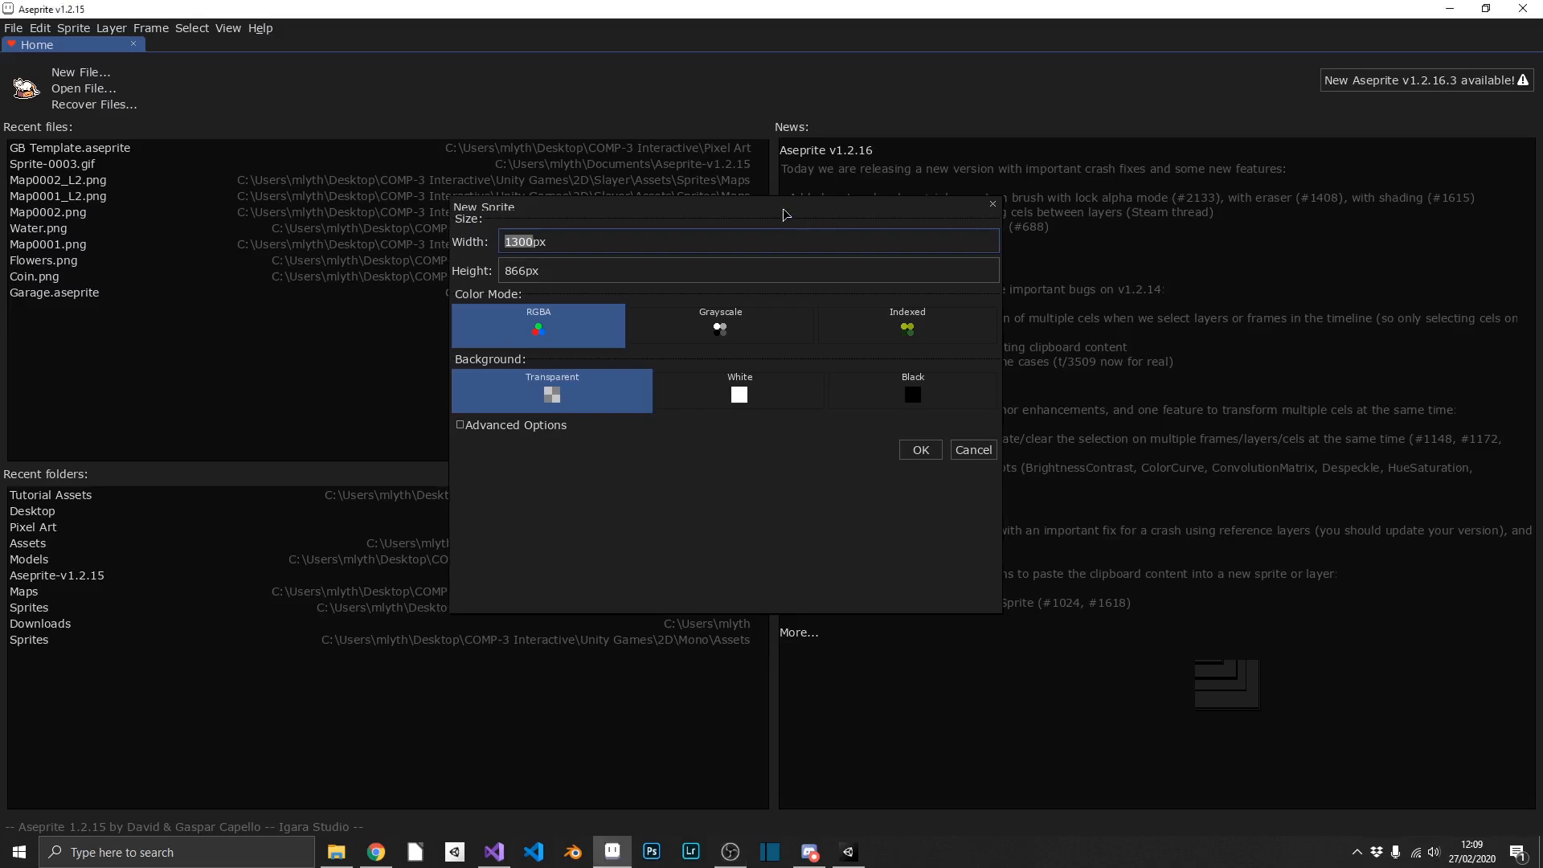
type("16*9")
key("BackSpace")
type("3")
key("Tab")
type("16*3")
key("Return")
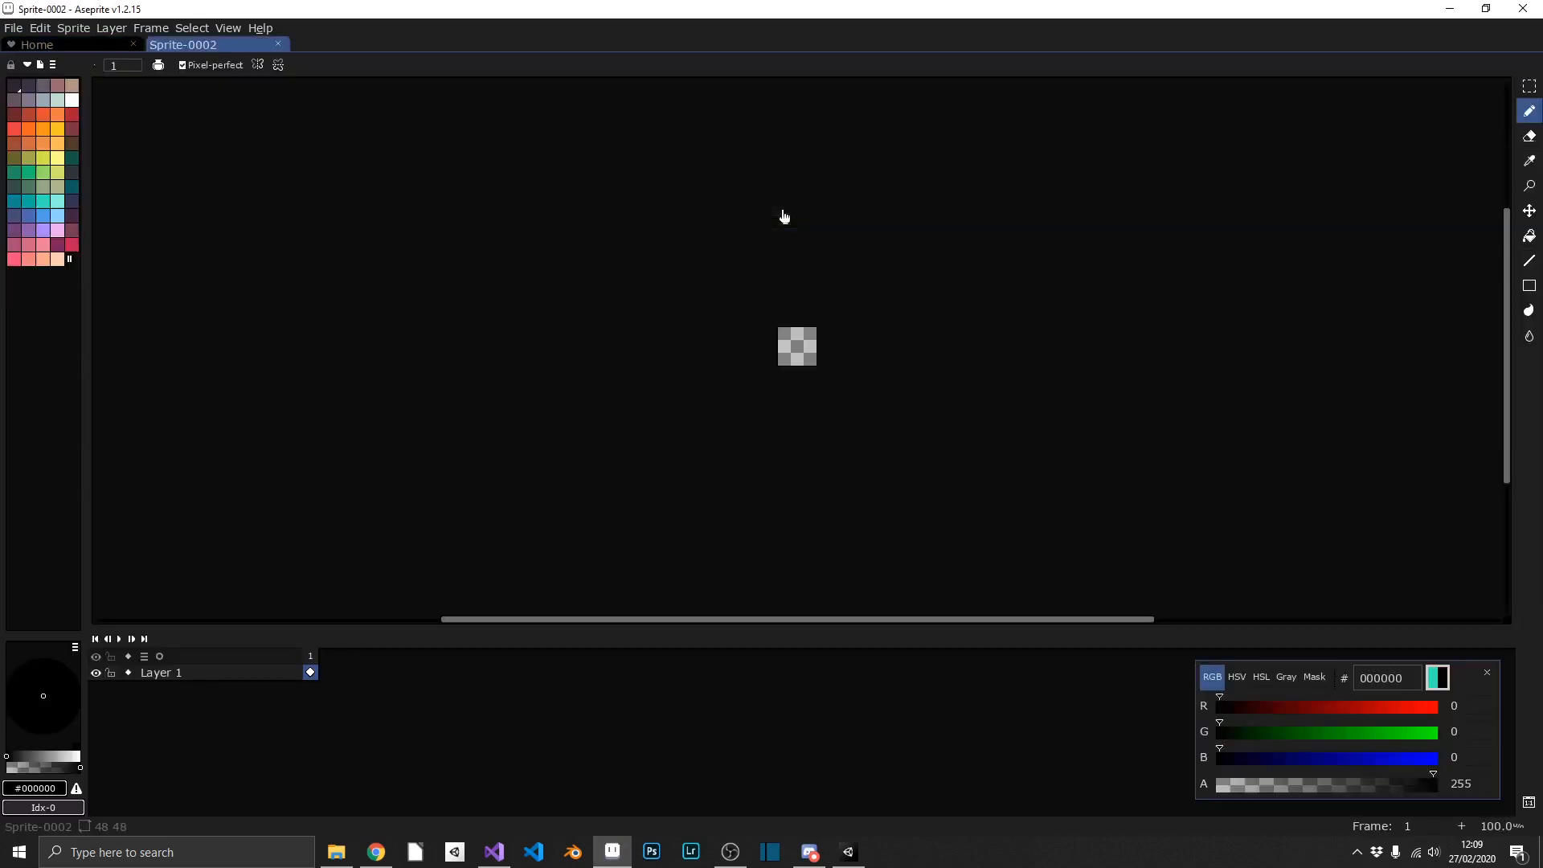
scroll(819, 302, "up", 5)
scroll(845, 324, "up", 1)
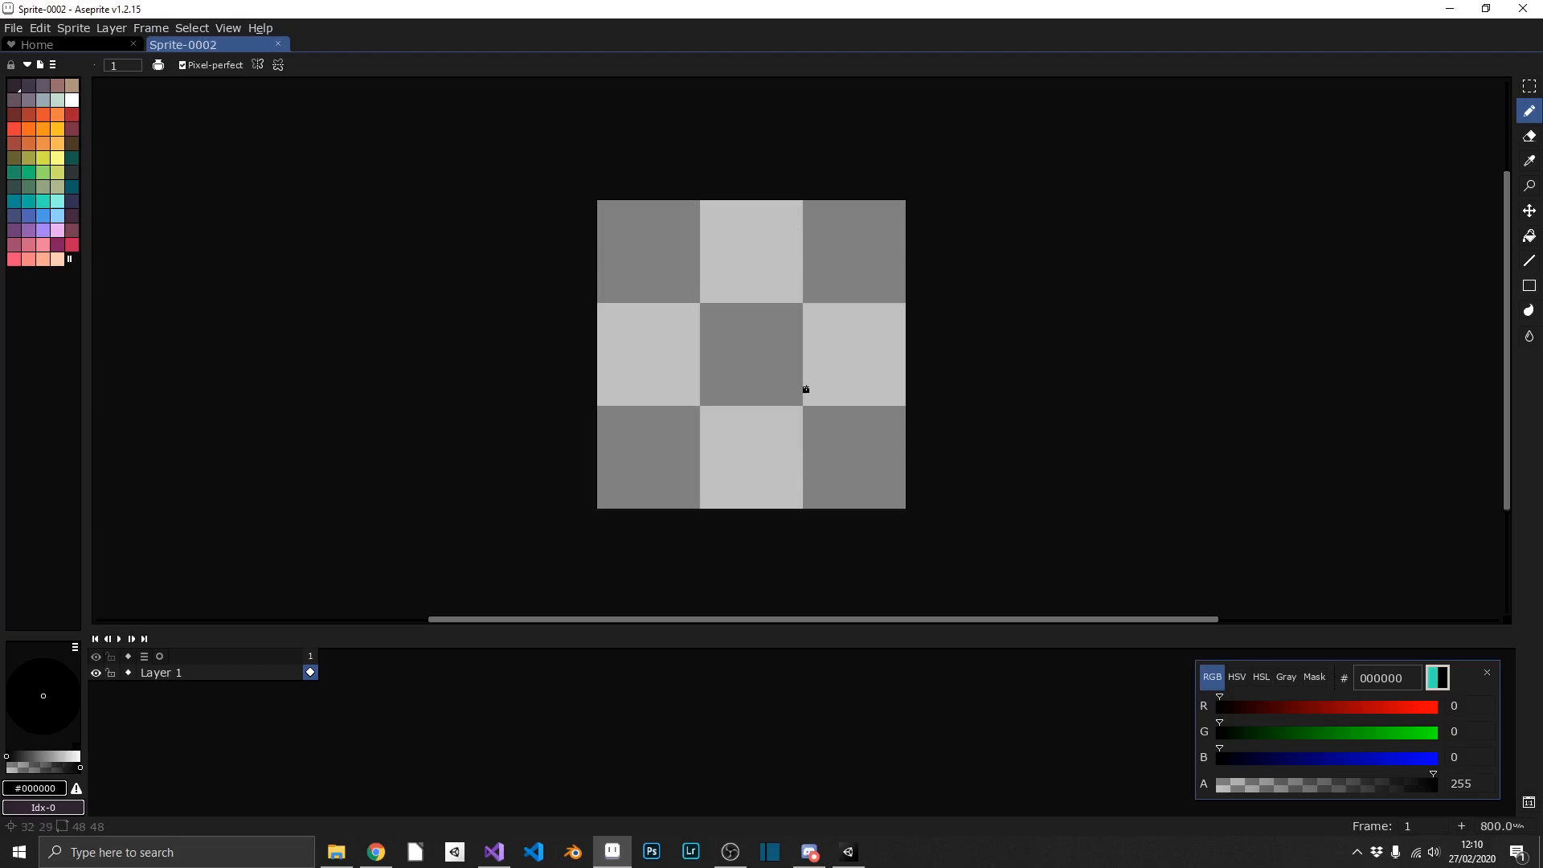
scroll(628, 234, "up", 2)
Enable symmetry on both axes and draw the black outline of the top-left corner square
key("alt+shift+s")
left_click_drag(603, 194, 589, 214)
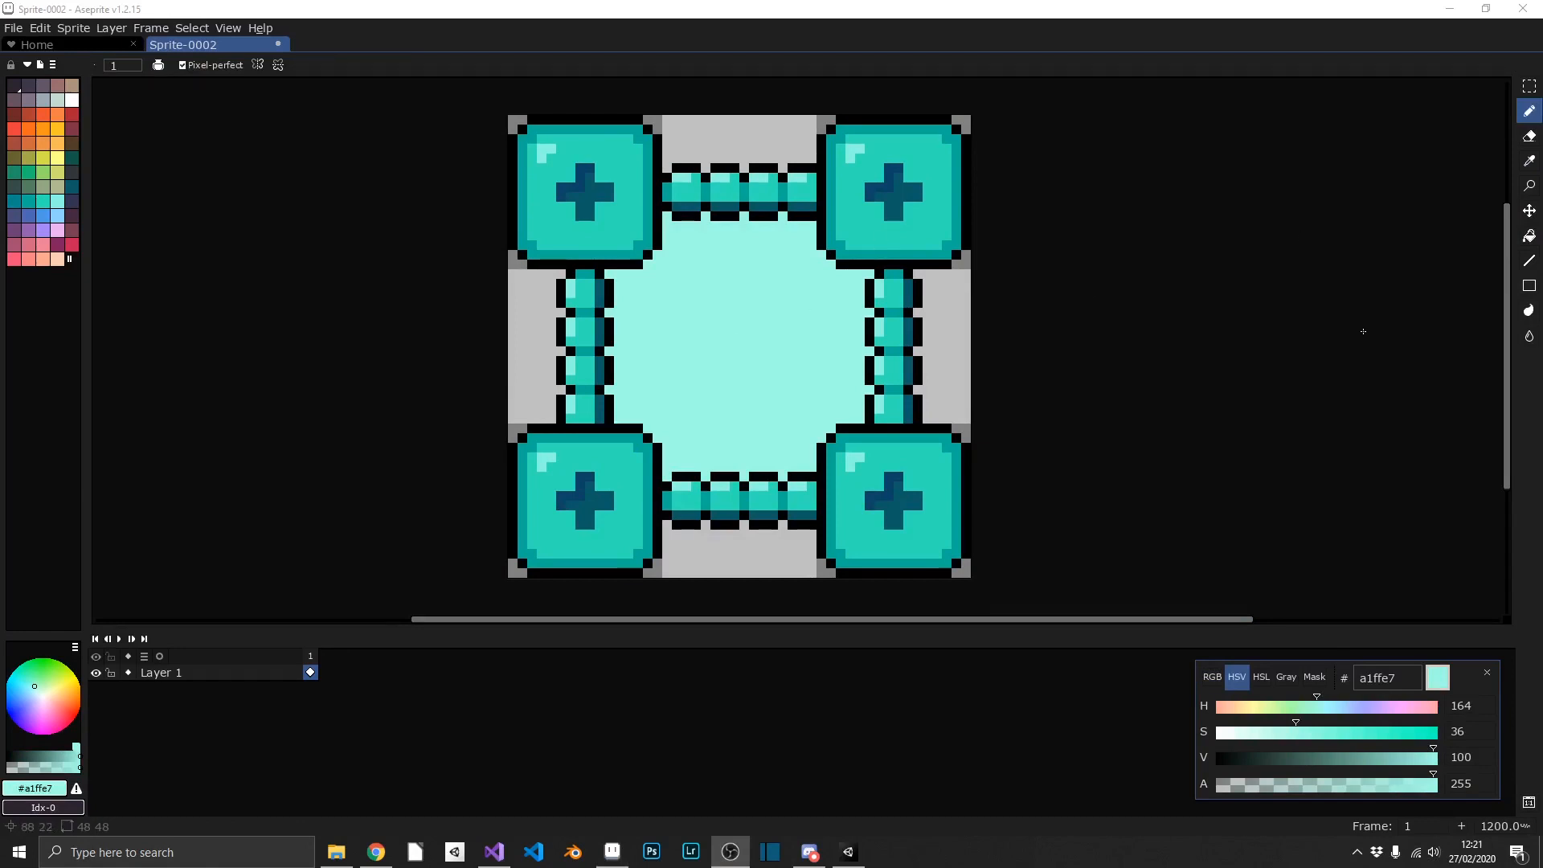
Show the grid overlay over the sprite (Ctrl+')
key("ctrl+apostrophe")
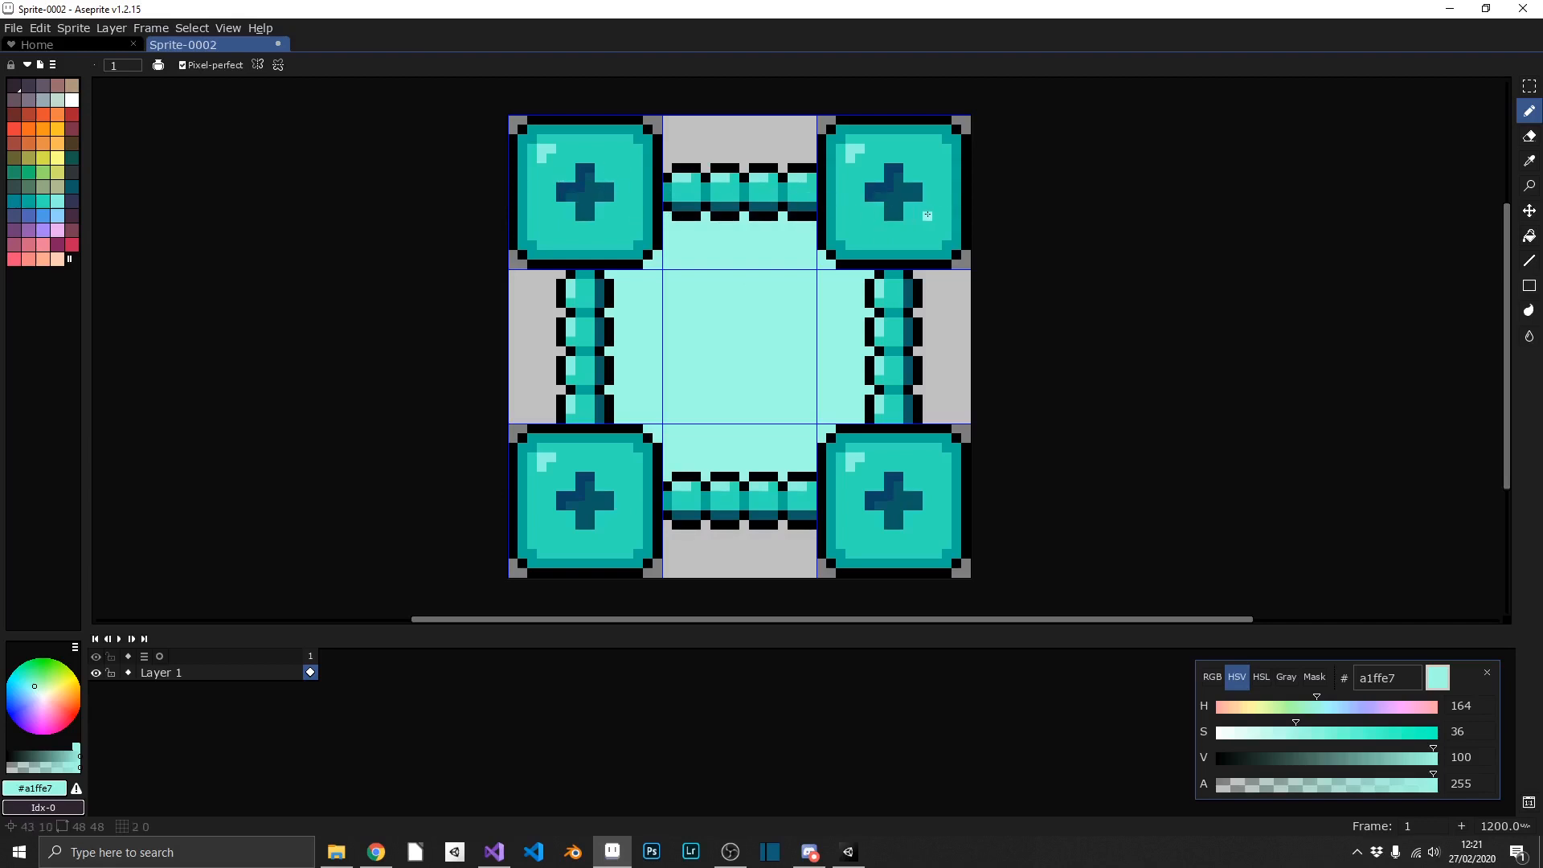
Save the sprite as Border.png in the Tutorial Assets folder and switch to Unity
left_click(15, 28)
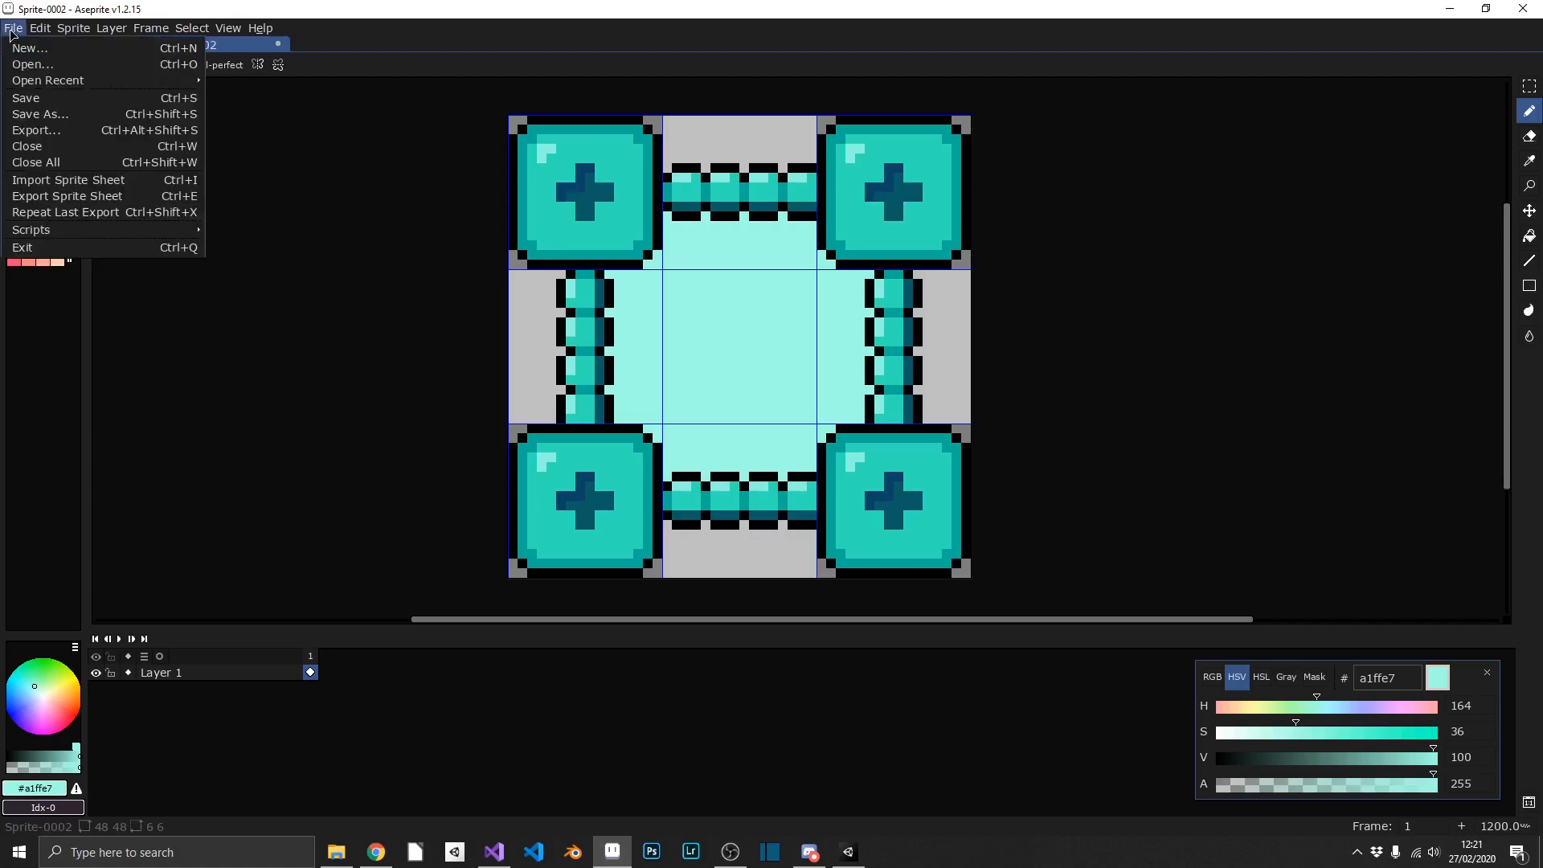
left_click(82, 115)
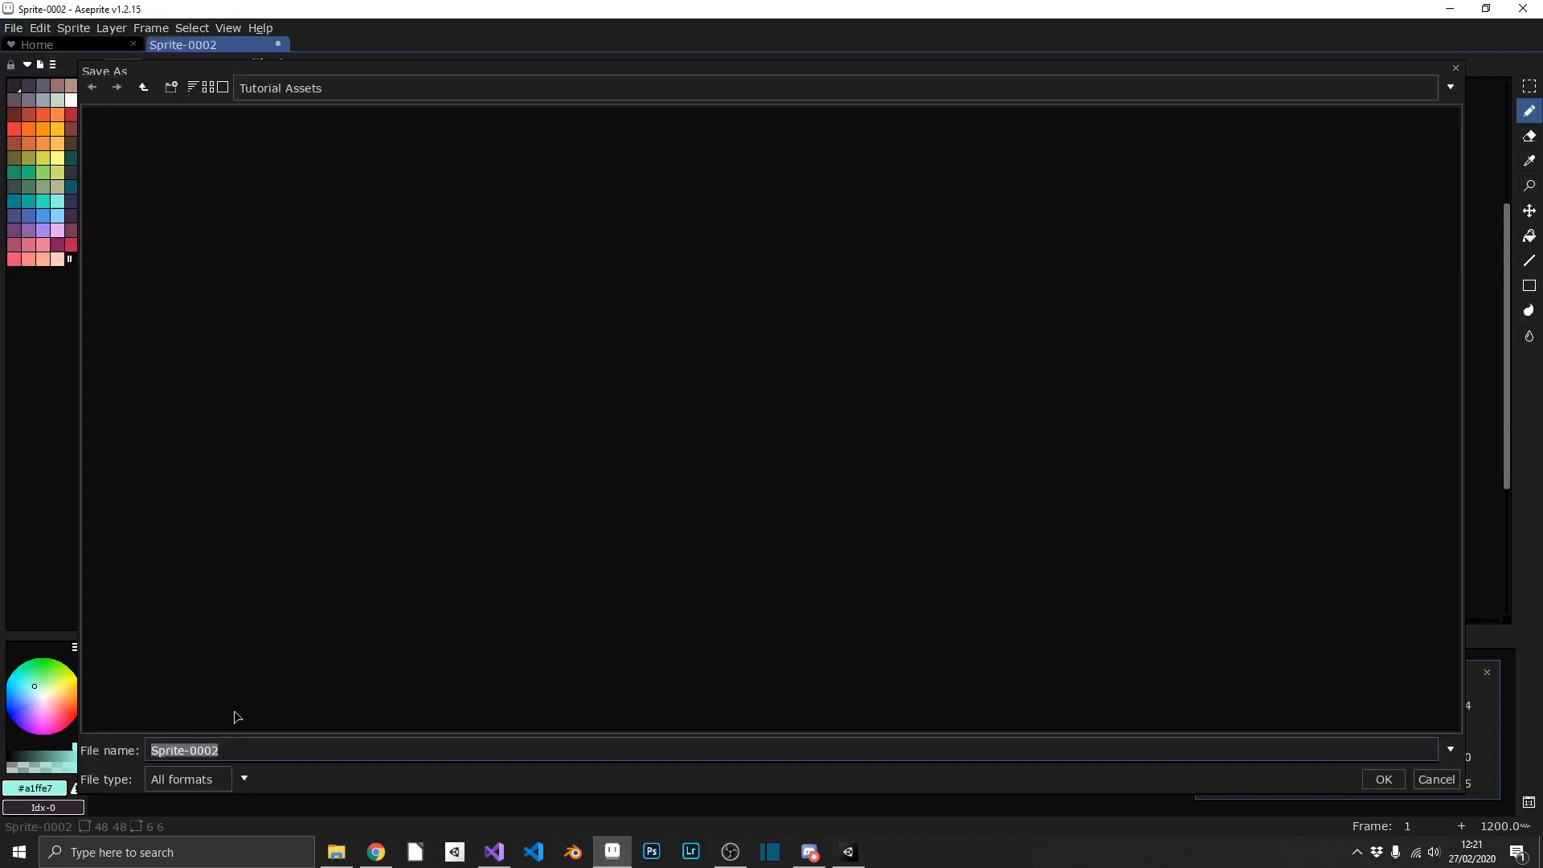
left_click(244, 778)
left_click(188, 707)
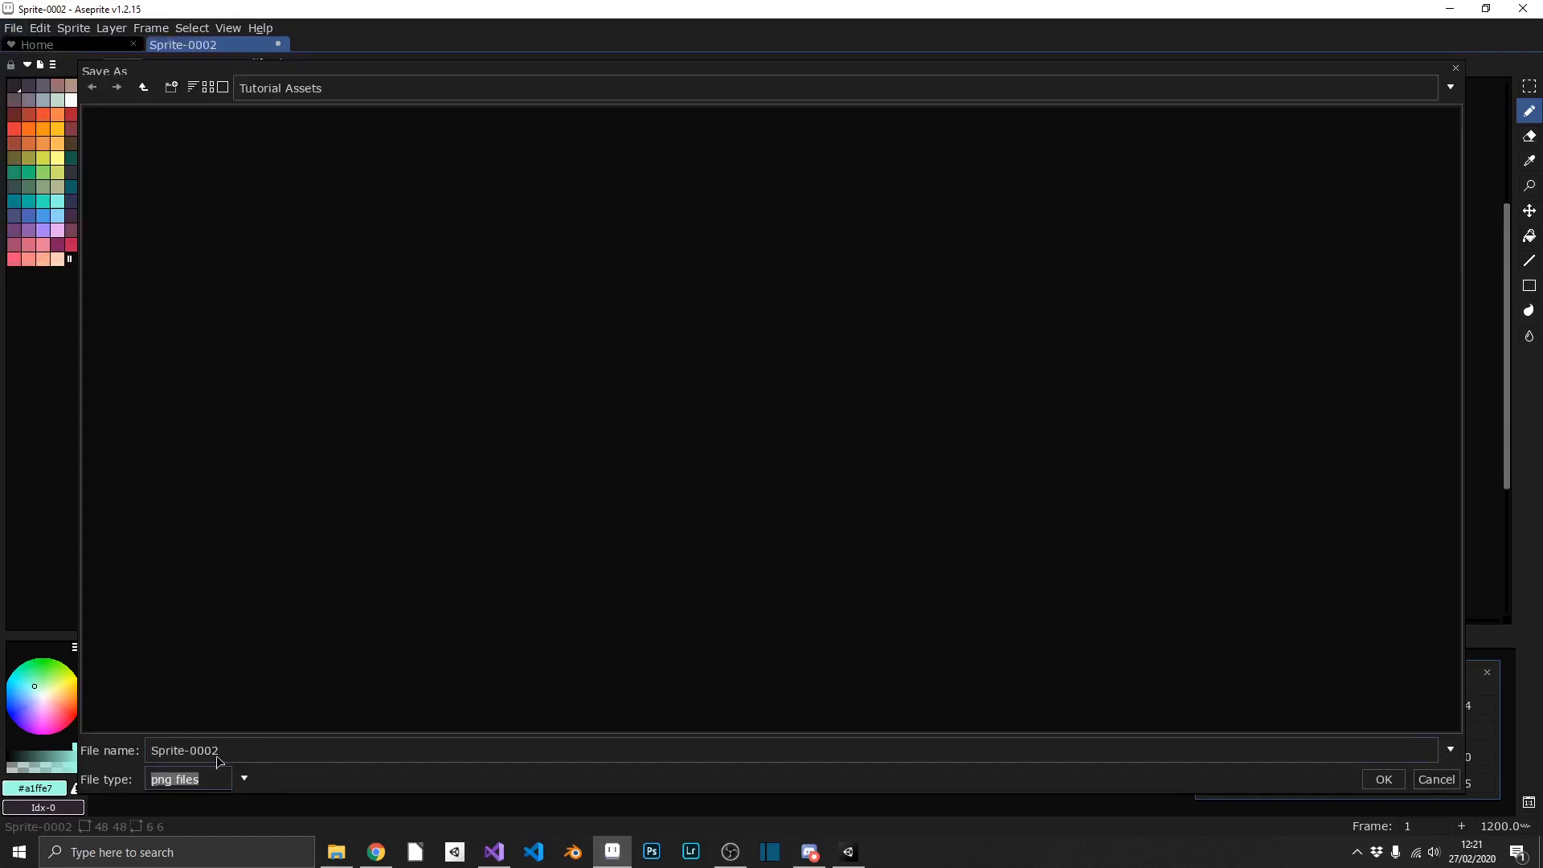
left_click(250, 769)
left_click(303, 749)
type("Border")
key("Return")
left_click(844, 854)
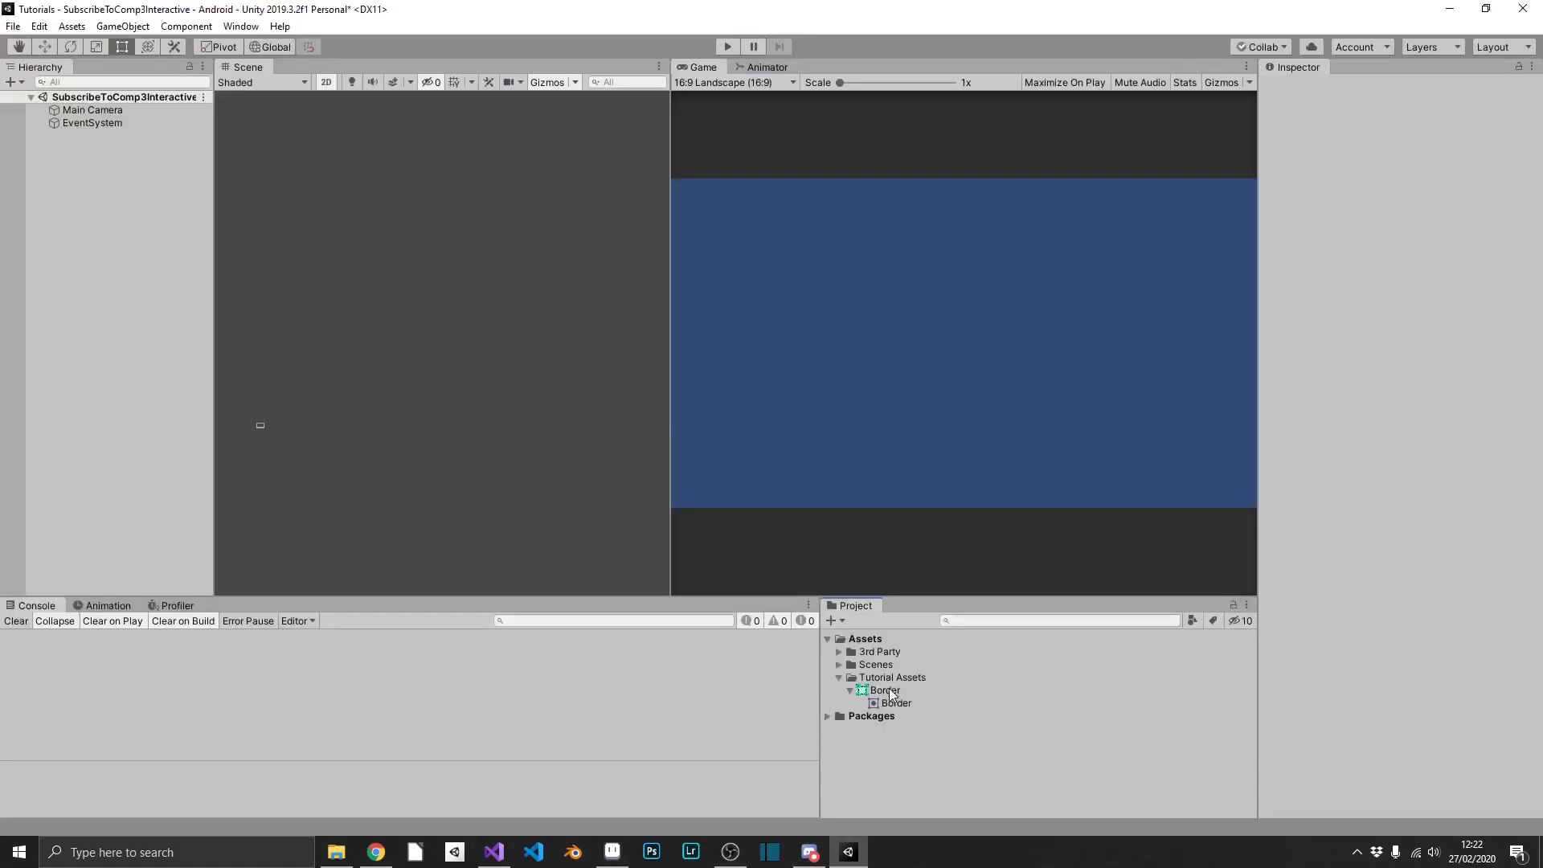
Add a UI Panel in a new Canvas, shrink it, and set its colour alpha to 255
left_click(892, 690)
right_click(119, 178)
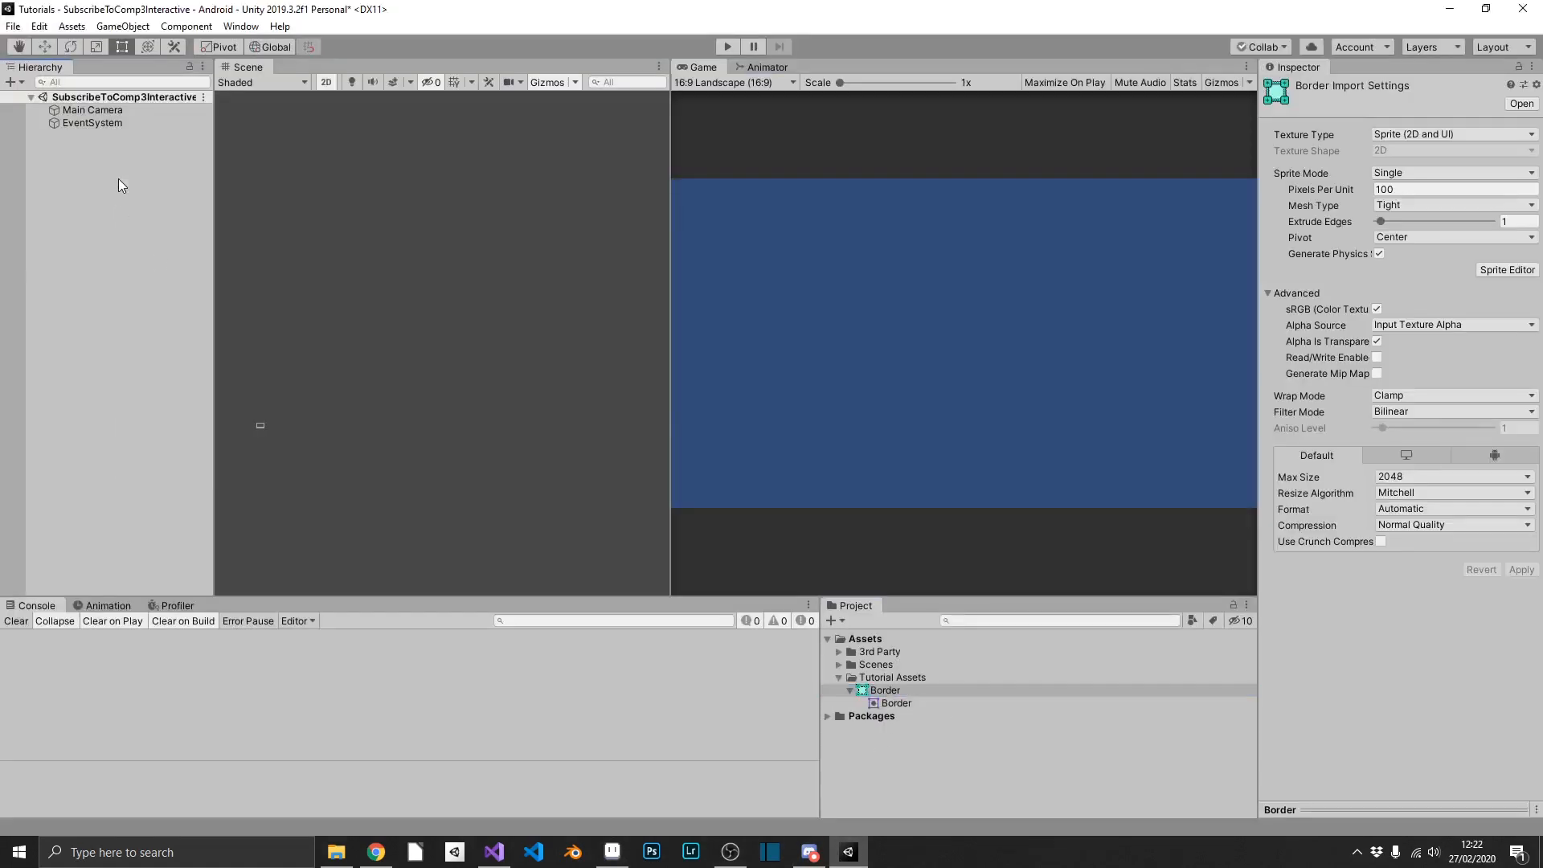
mouse_move(187, 453)
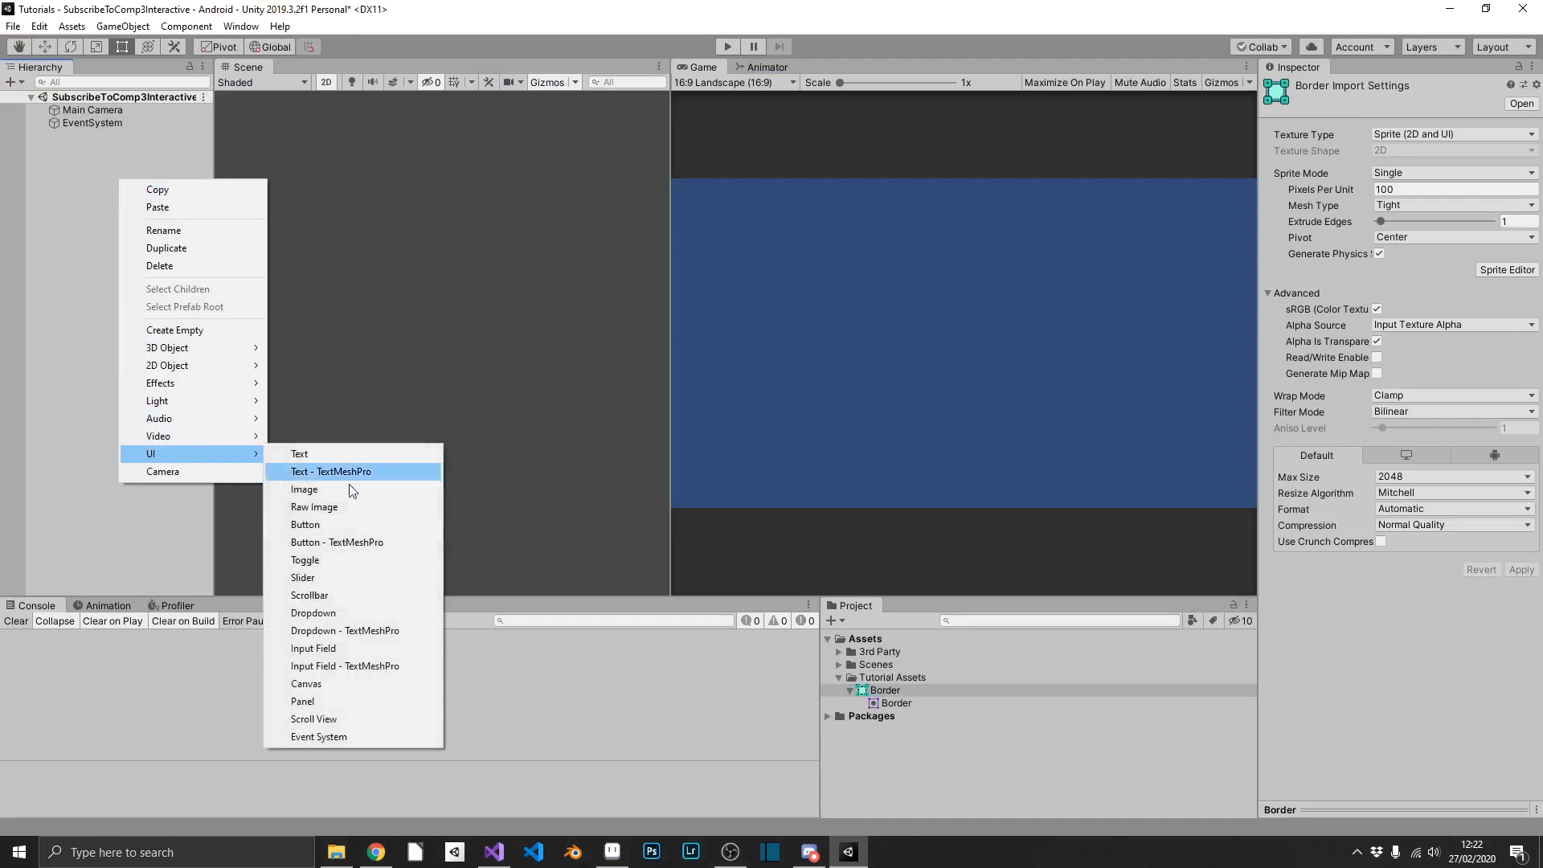
left_click(345, 701)
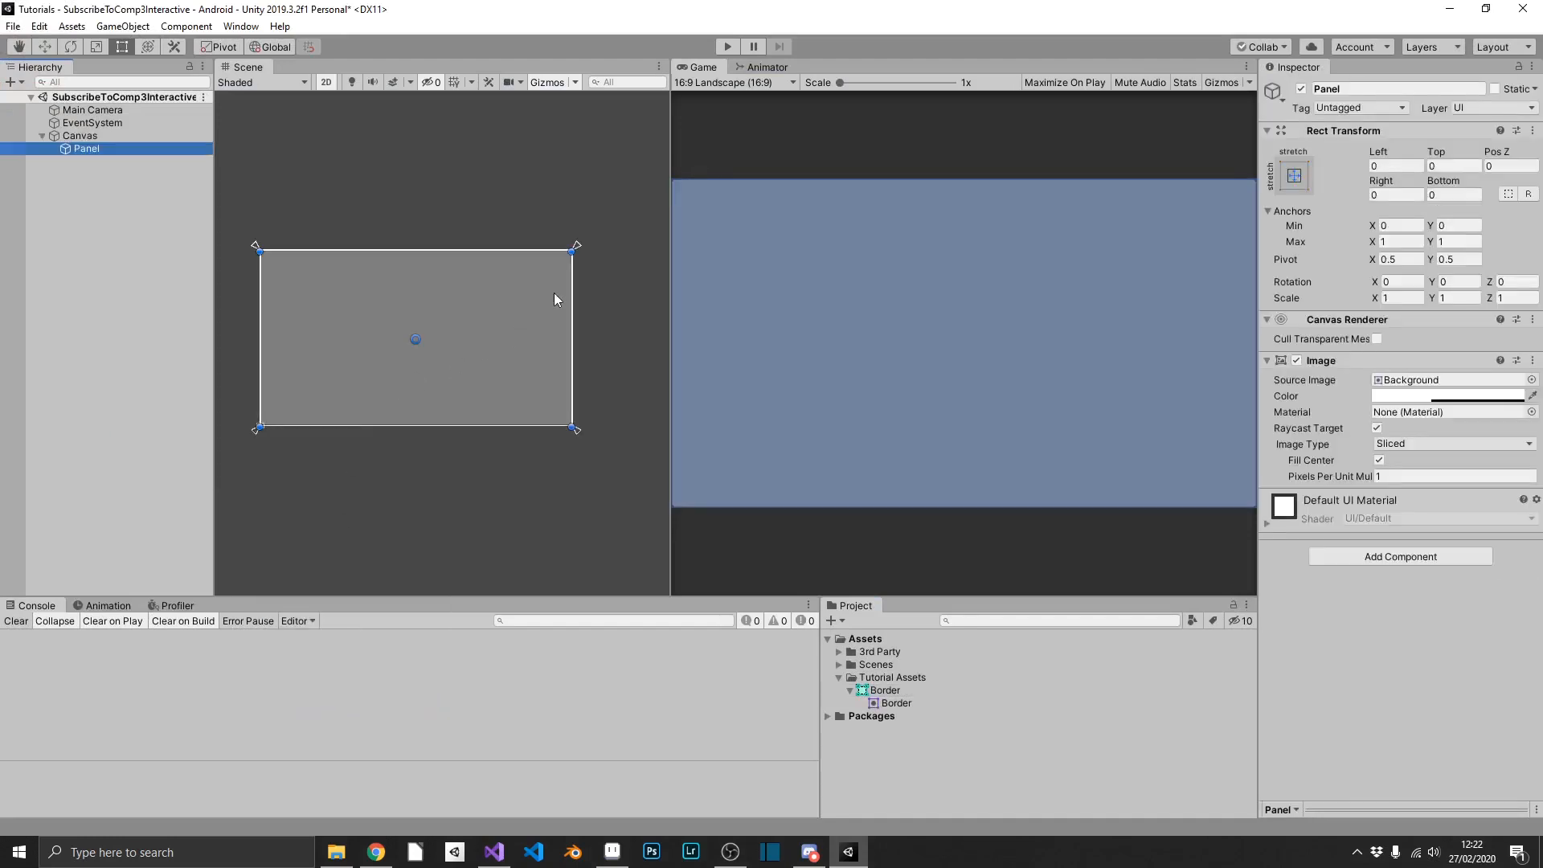
left_click_drag(574, 250, 520, 275, "alt")
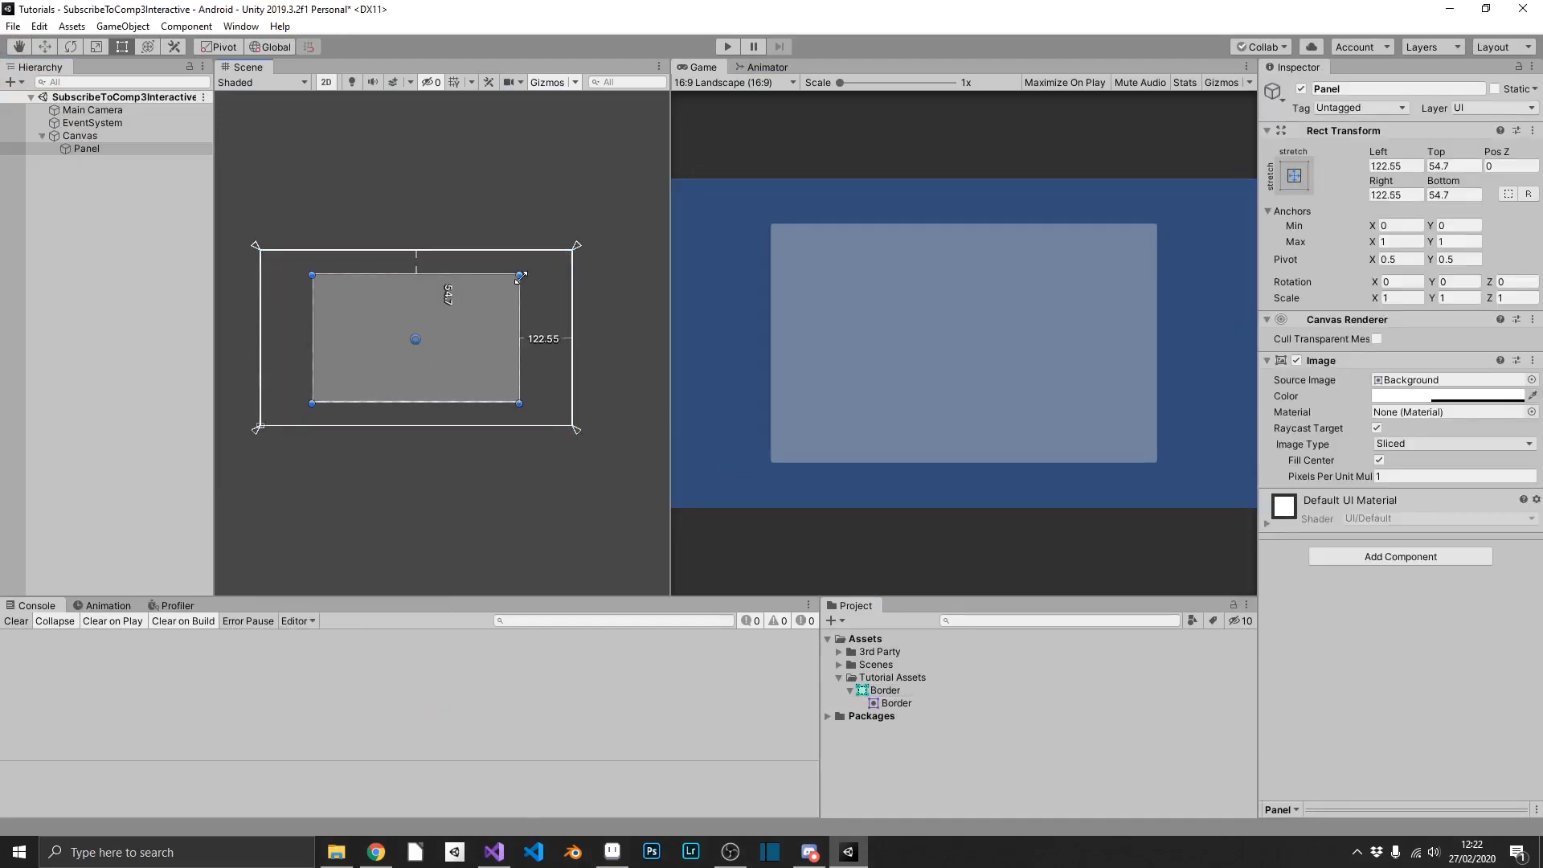
left_click(1447, 395)
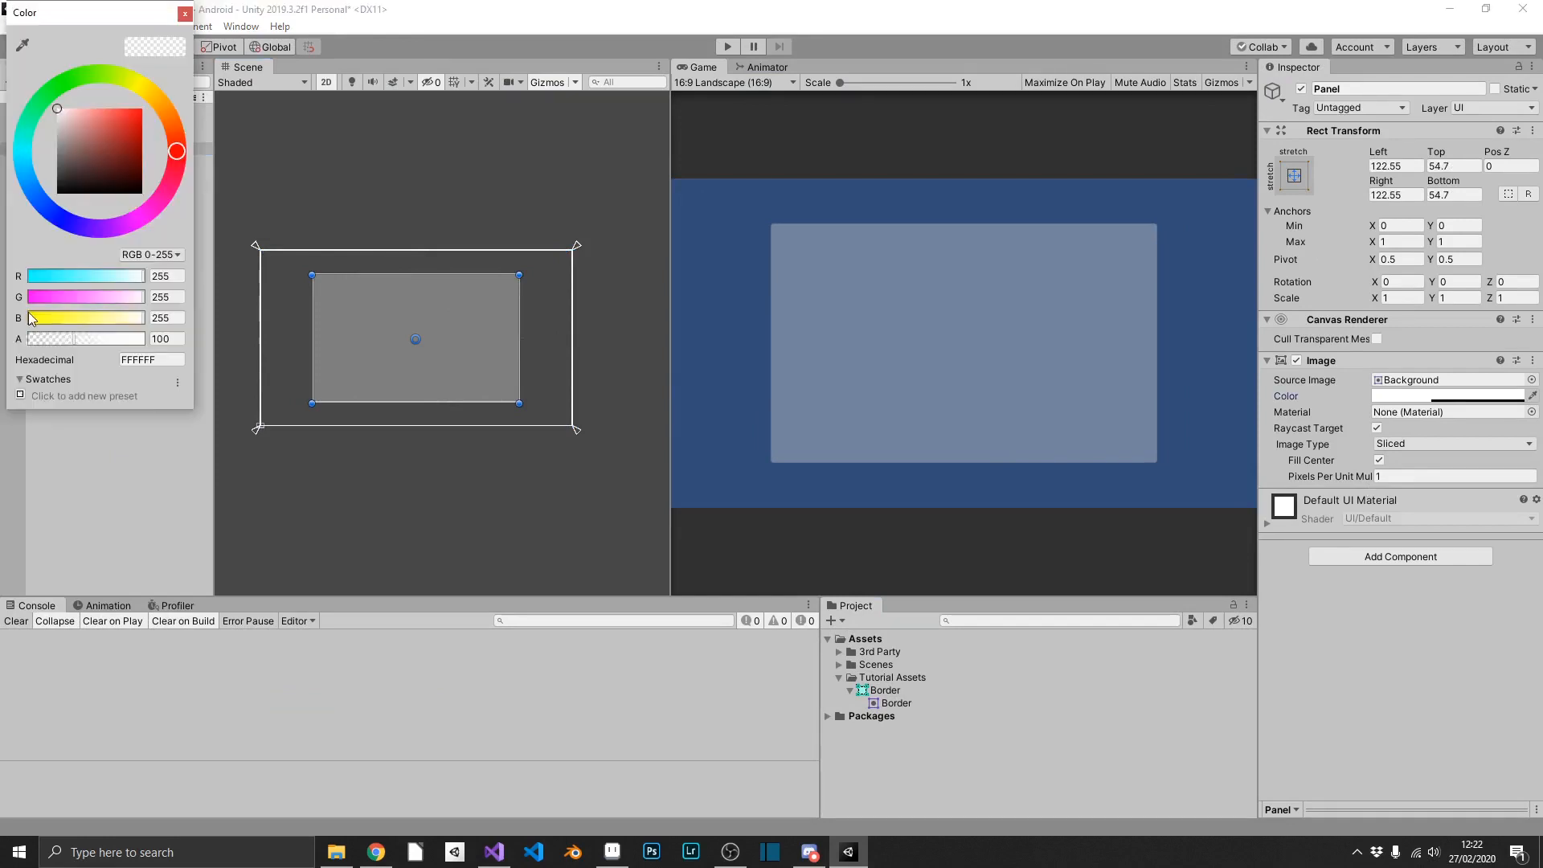
left_click_drag(49, 327, 229, 334)
left_click(183, 27)
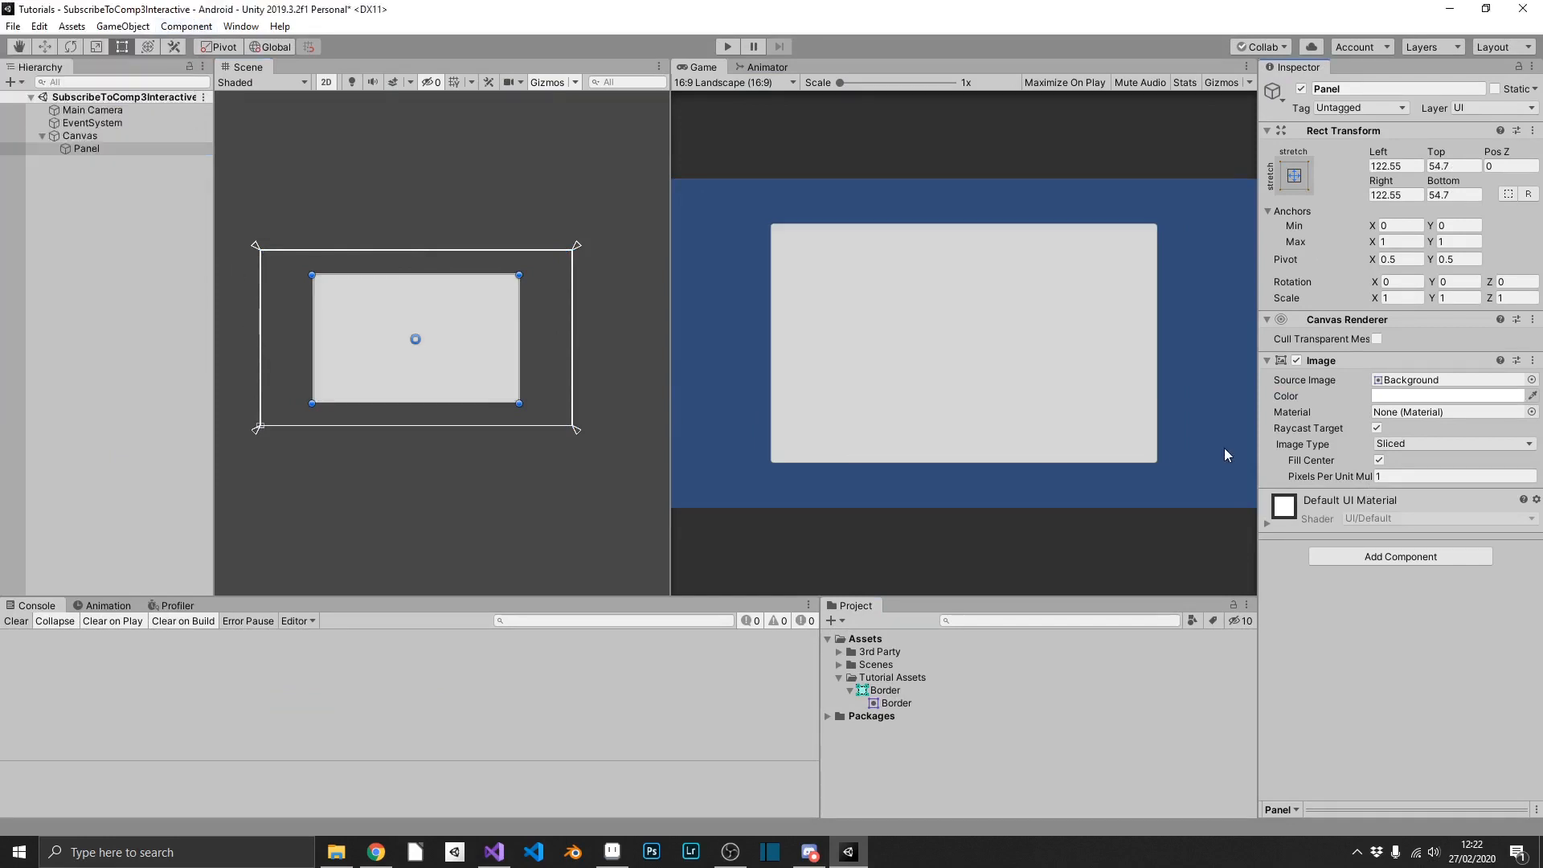
Set Border as the panel's source image, shrink the panel, and undo a native-size change
left_click_drag(887, 696, 1400, 388)
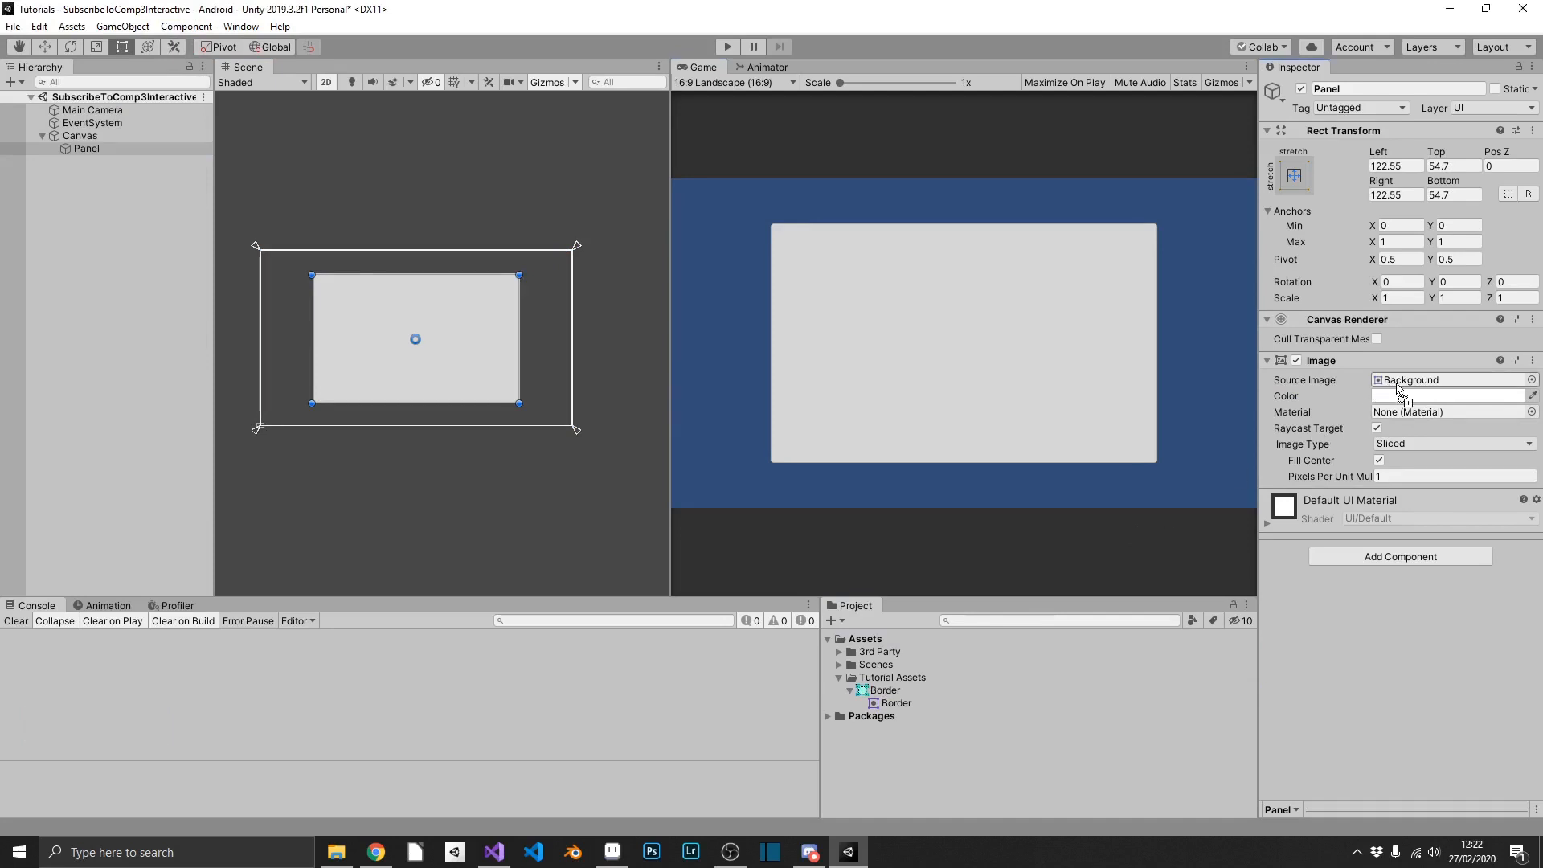
left_click_drag(1400, 388, 1400, 389)
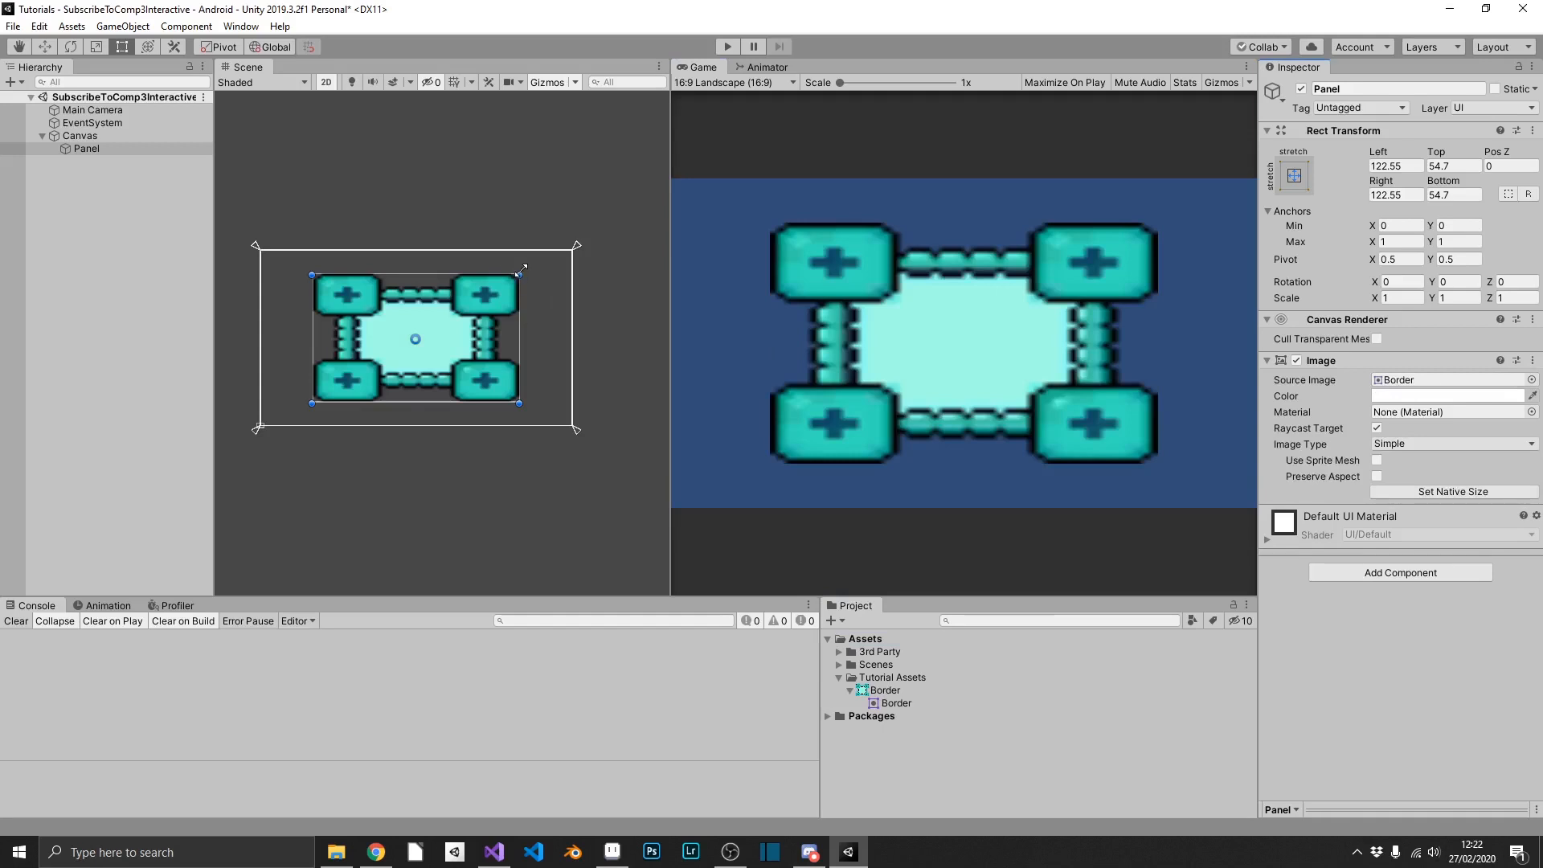
left_click_drag(519, 275, 422, 245)
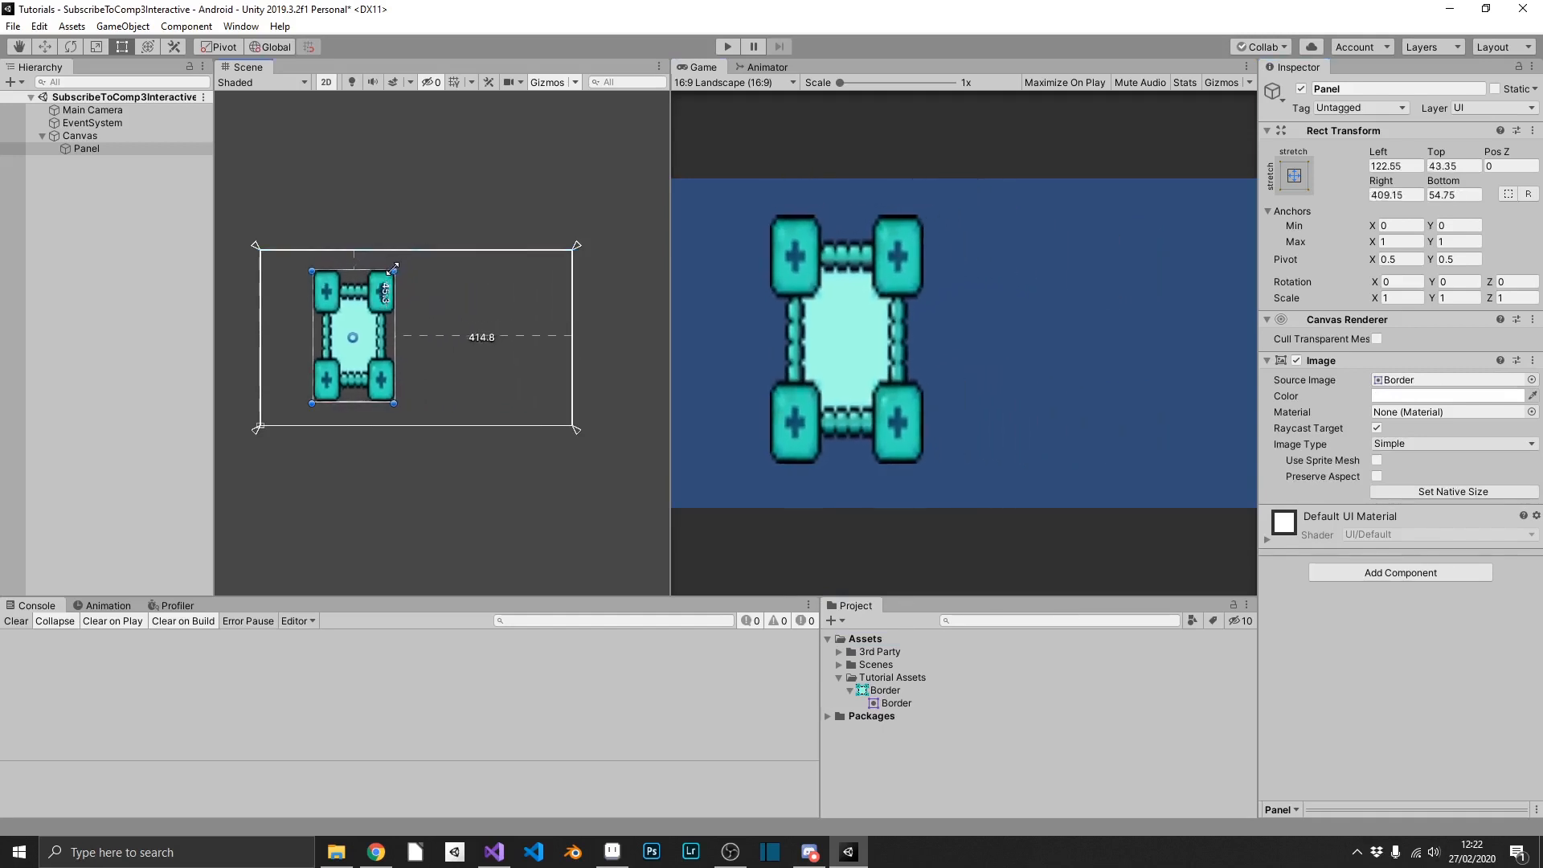
left_click_drag(389, 268, 357, 293)
left_click(1453, 491)
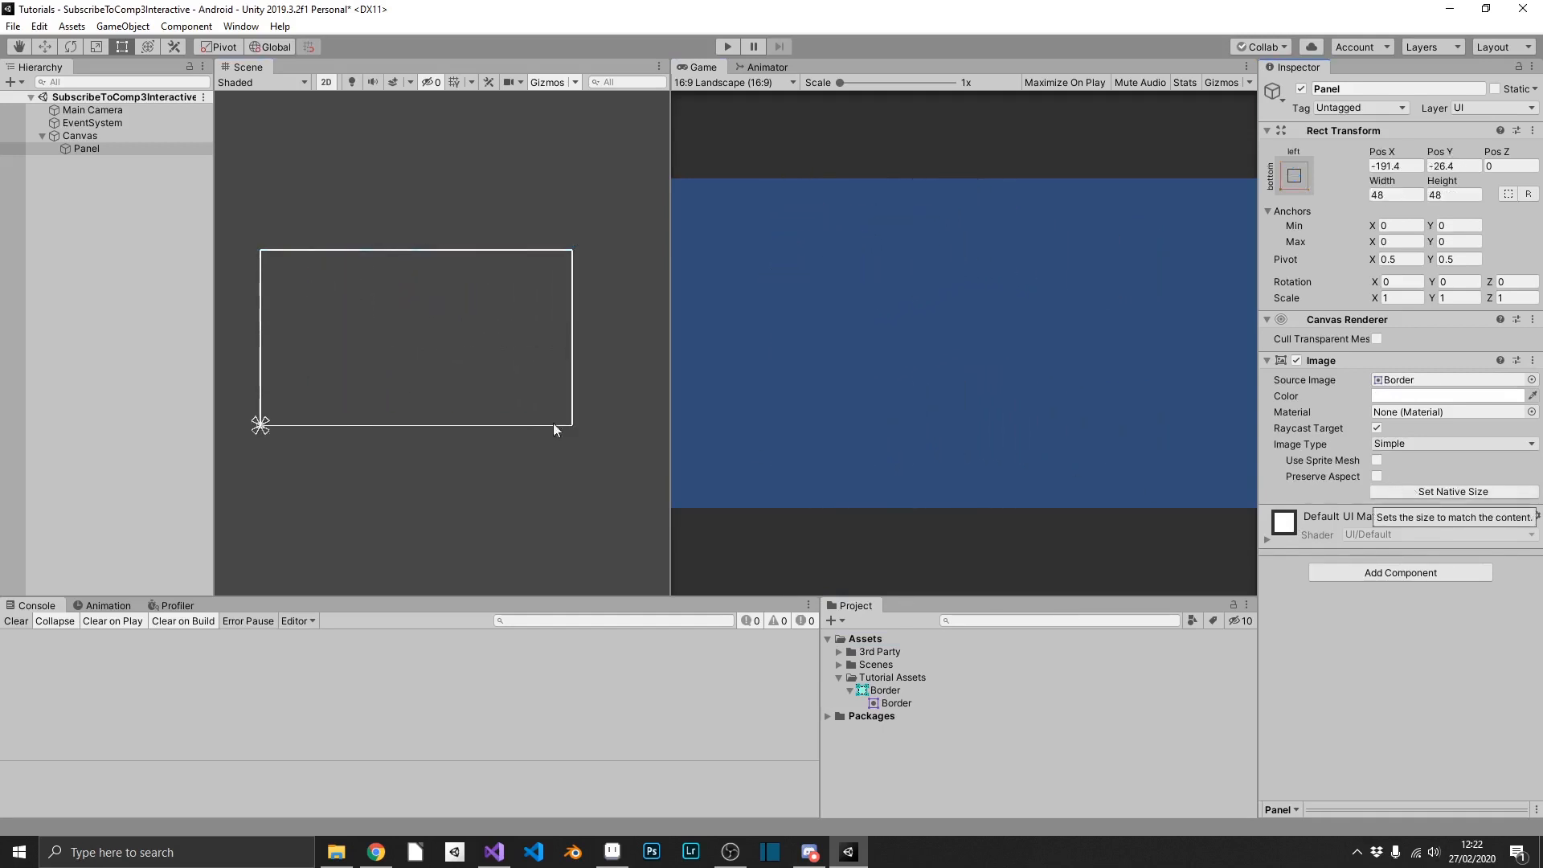
key("ctrl+z")
key("ctrl+z")
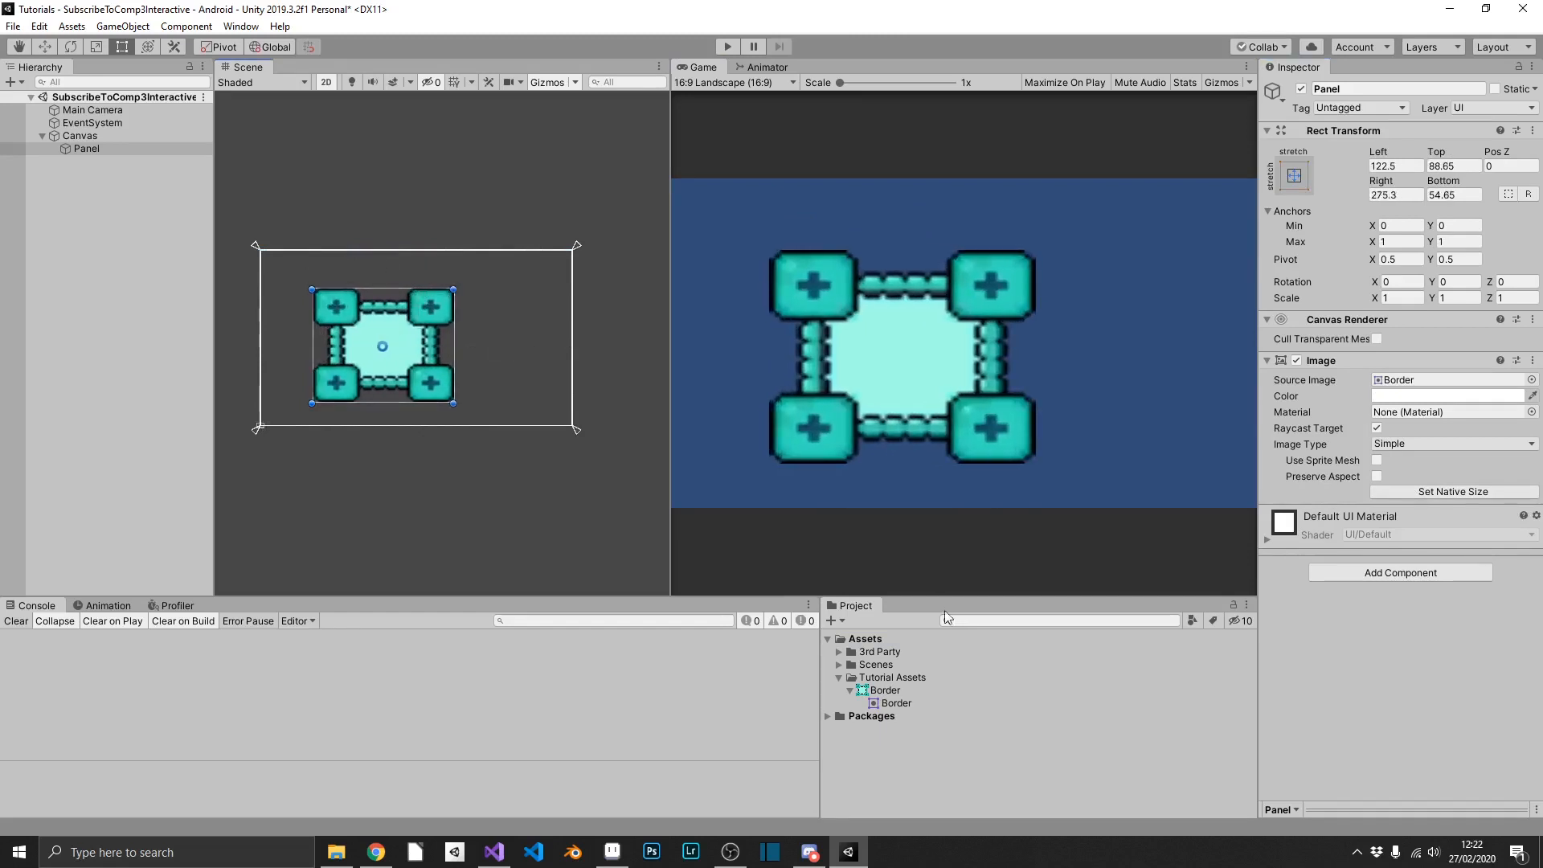
Set the Border texture's Filter Mode to Point (no filter) and Compression to None
left_click(898, 692)
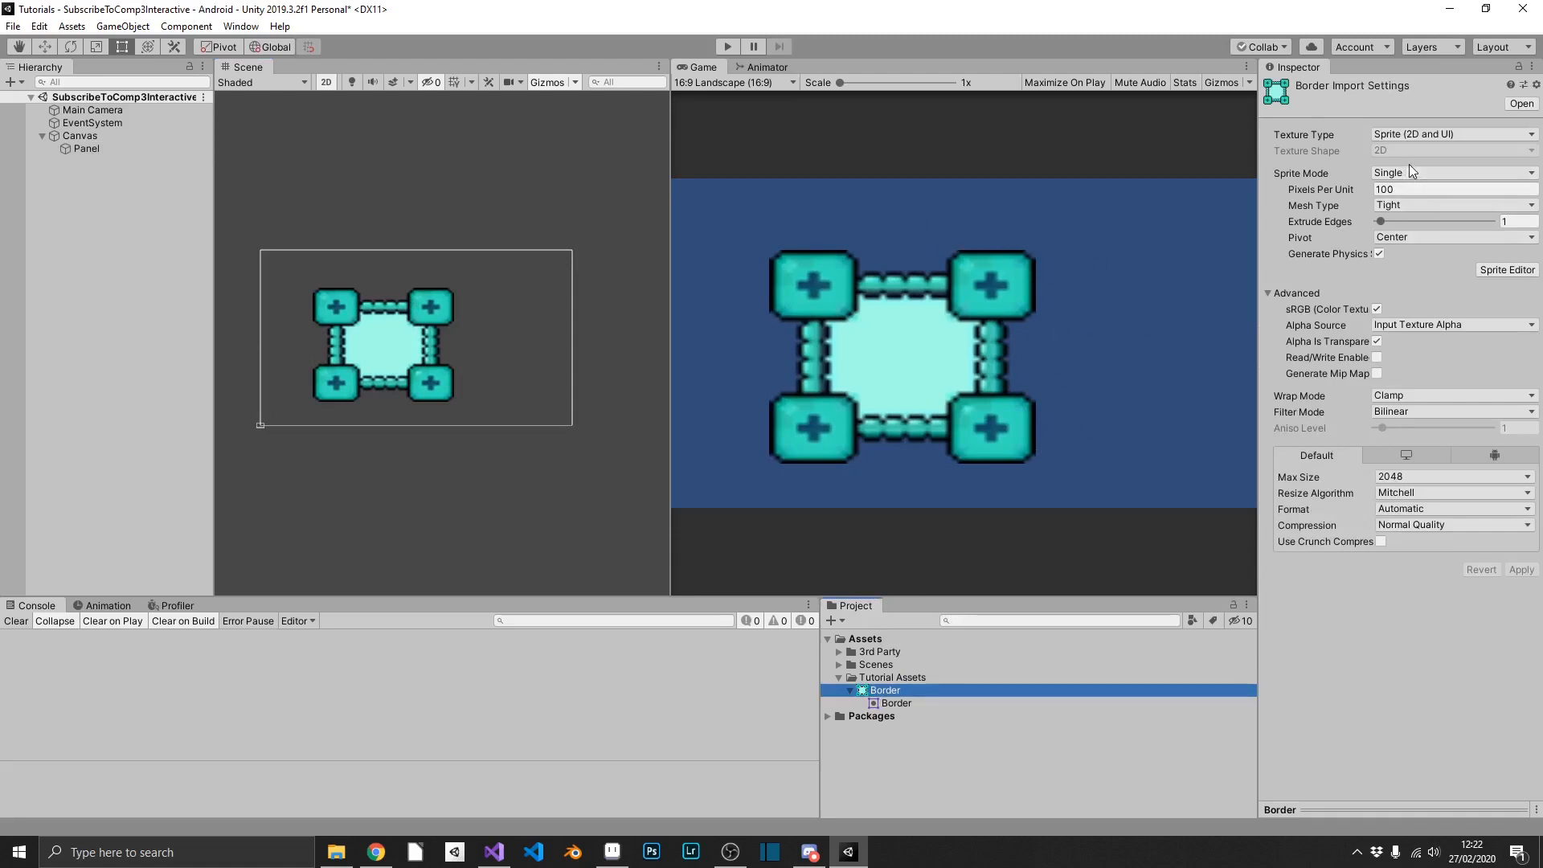
left_click(1421, 190)
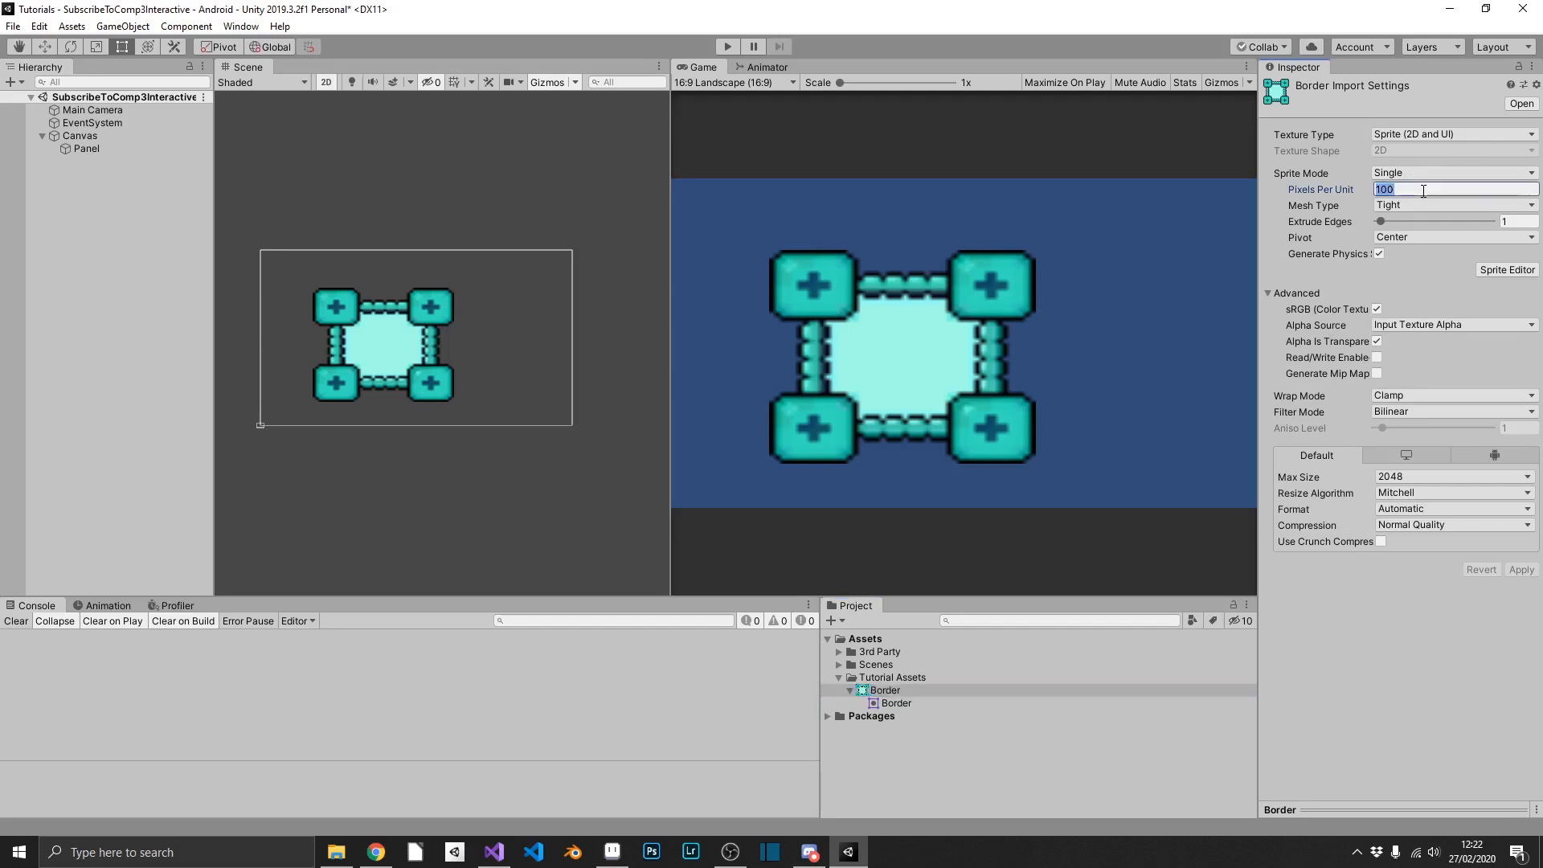
type("16")
left_click(1393, 412)
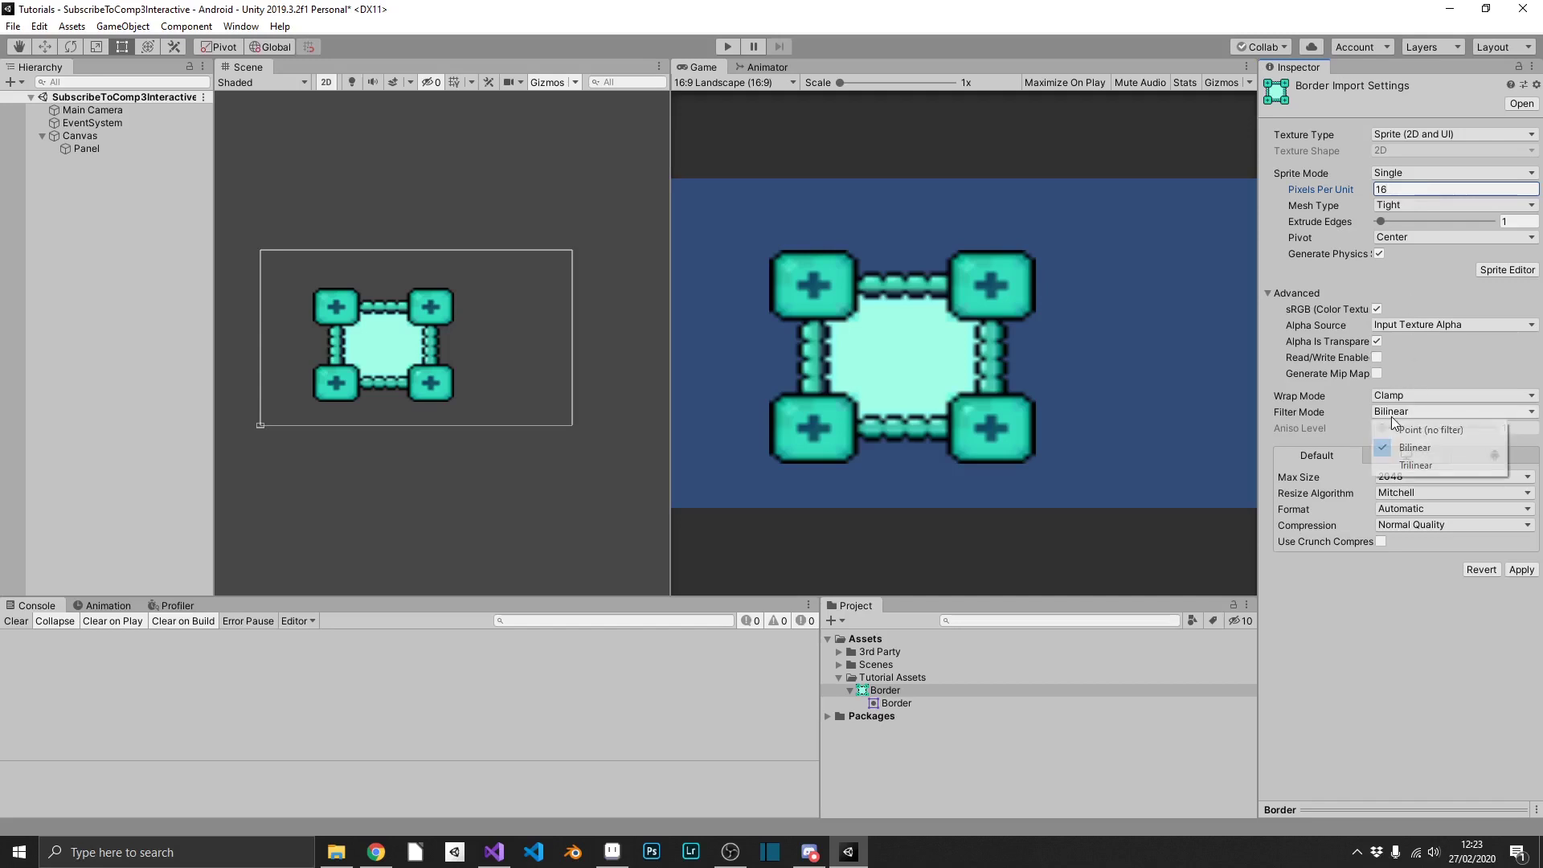
left_click(1446, 433)
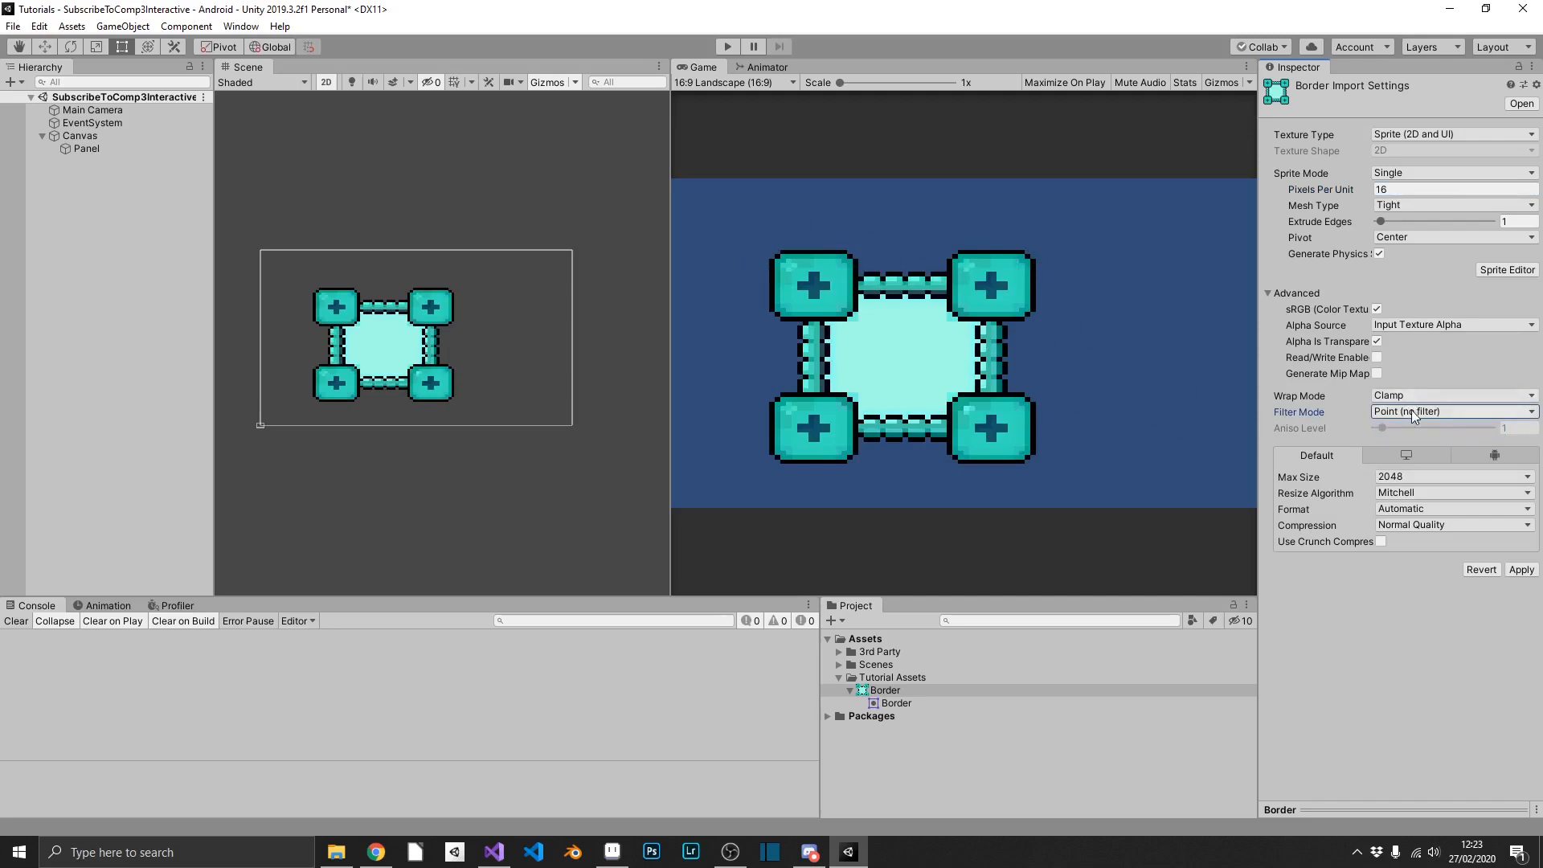
left_click(1427, 524)
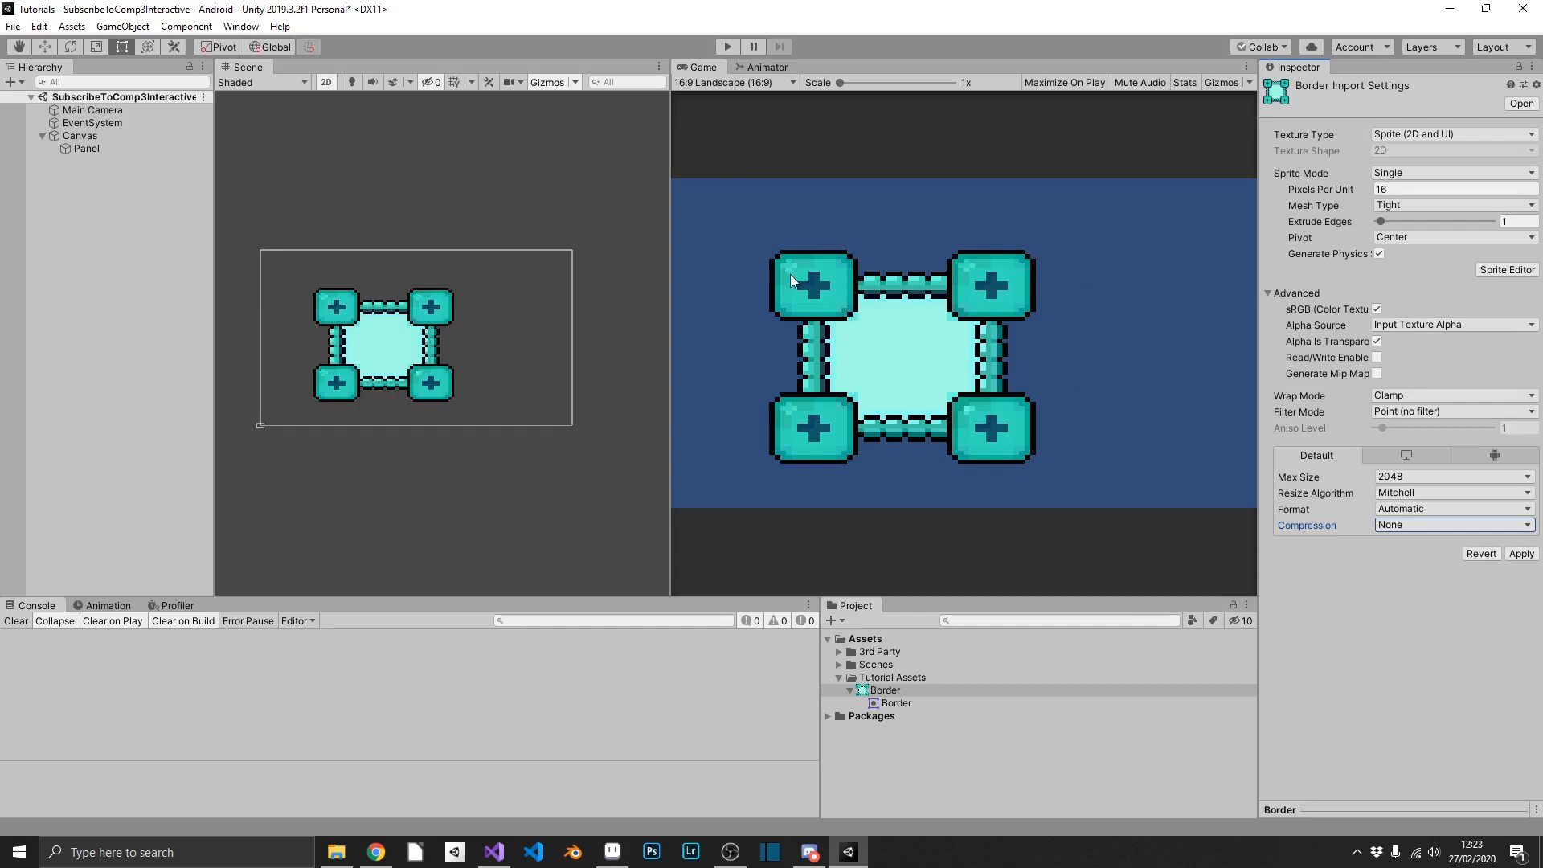
Apply pending import changes and drag the slice guides in the Sprite Editor
left_click(1495, 273)
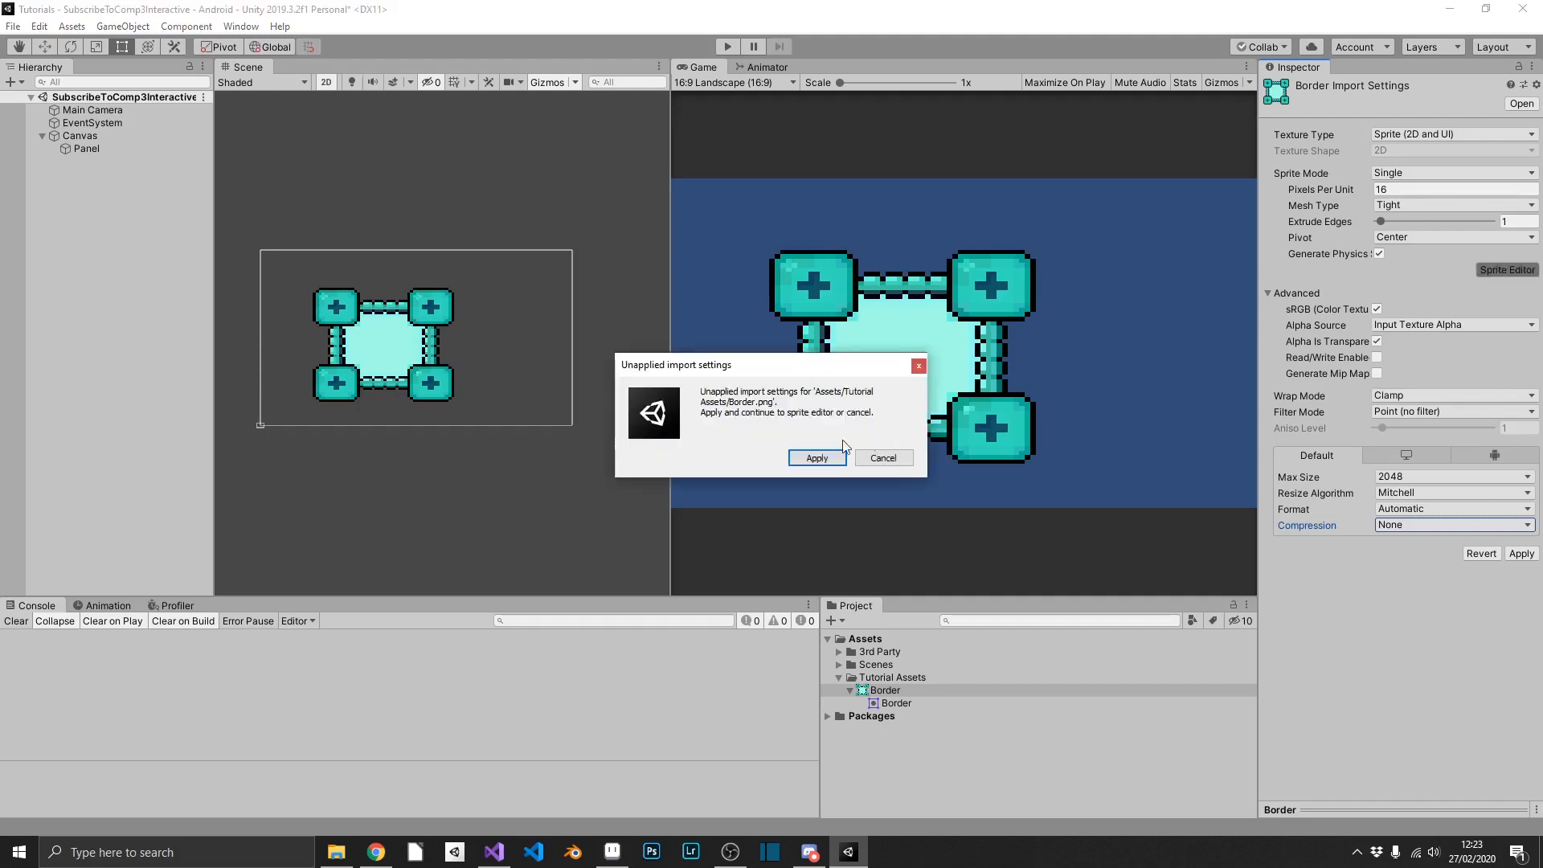
left_click(816, 456)
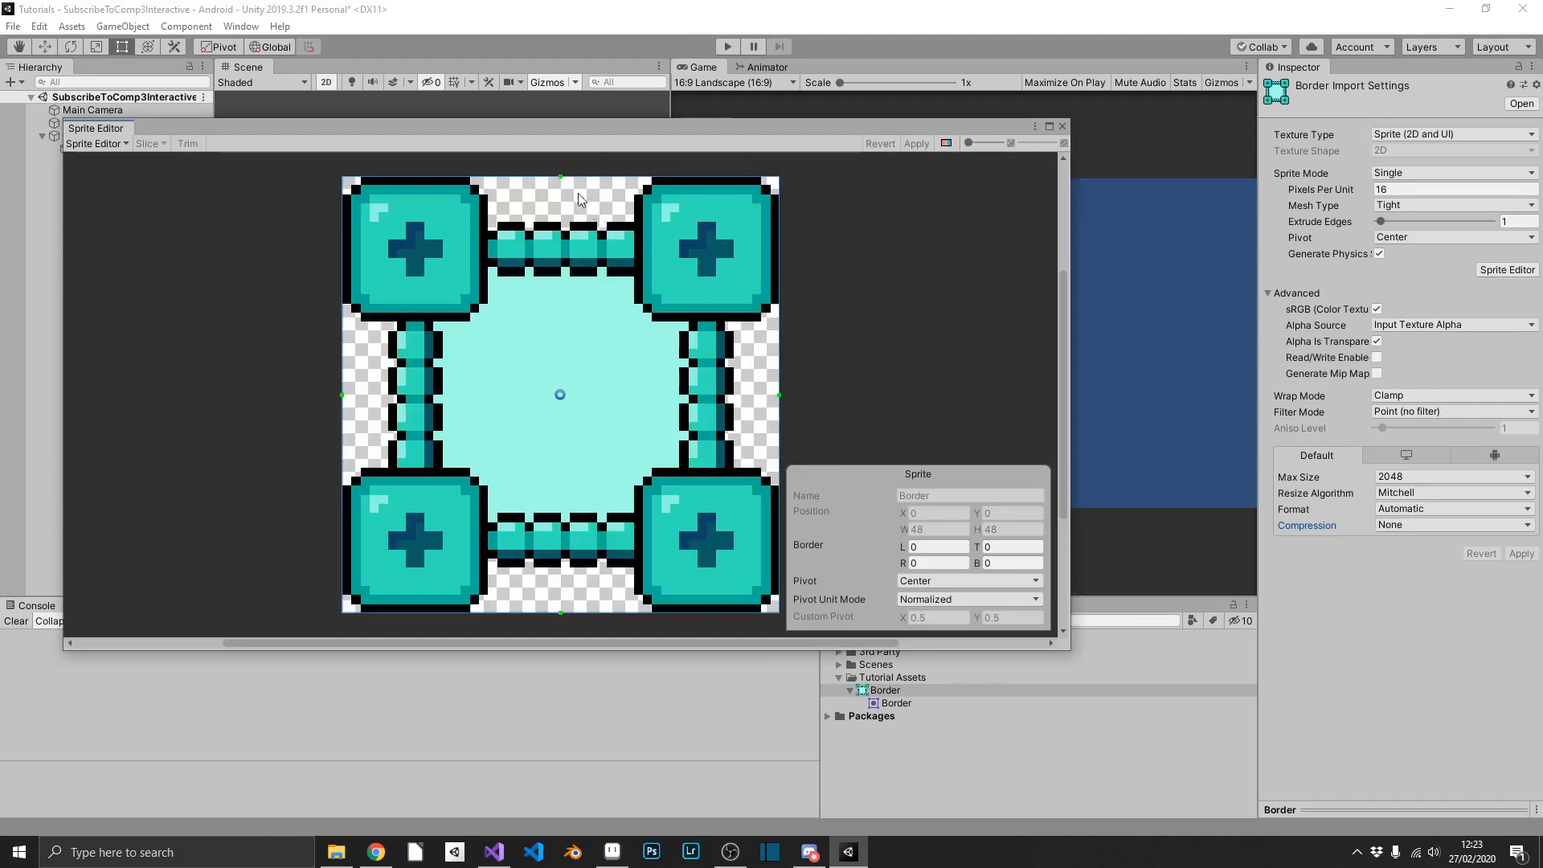
left_click_drag(560, 175, 562, 319)
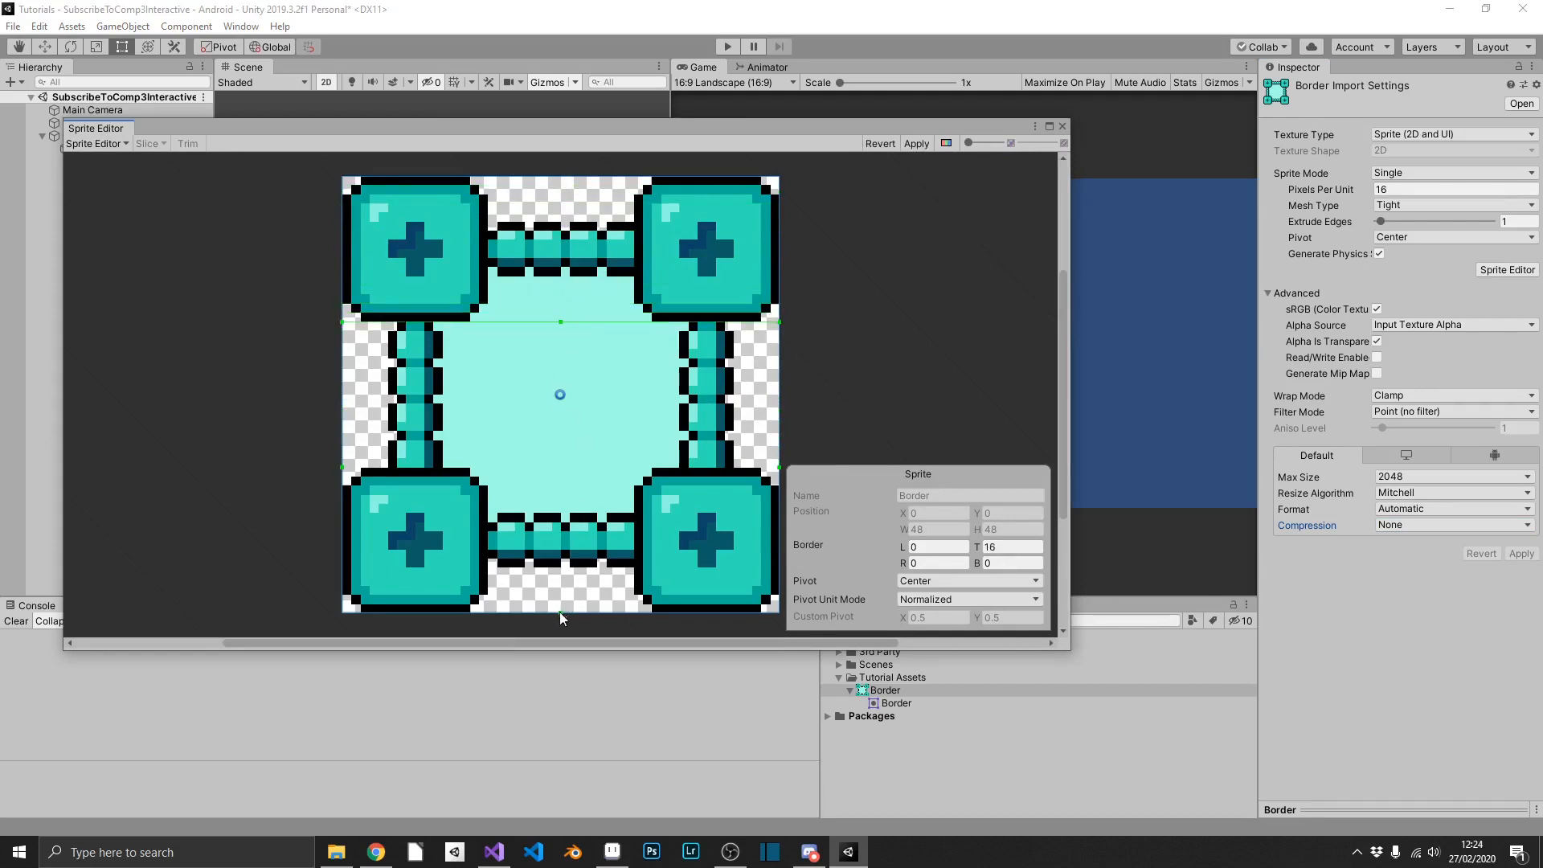
left_click_drag(560, 613, 576, 467)
left_click_drag(342, 400, 487, 394)
left_click_drag(778, 395, 634, 394)
Set the L/T/R/B slice borders to 16 pixels and apply them
left_click(931, 546)
key("Tab")
key("Tab")
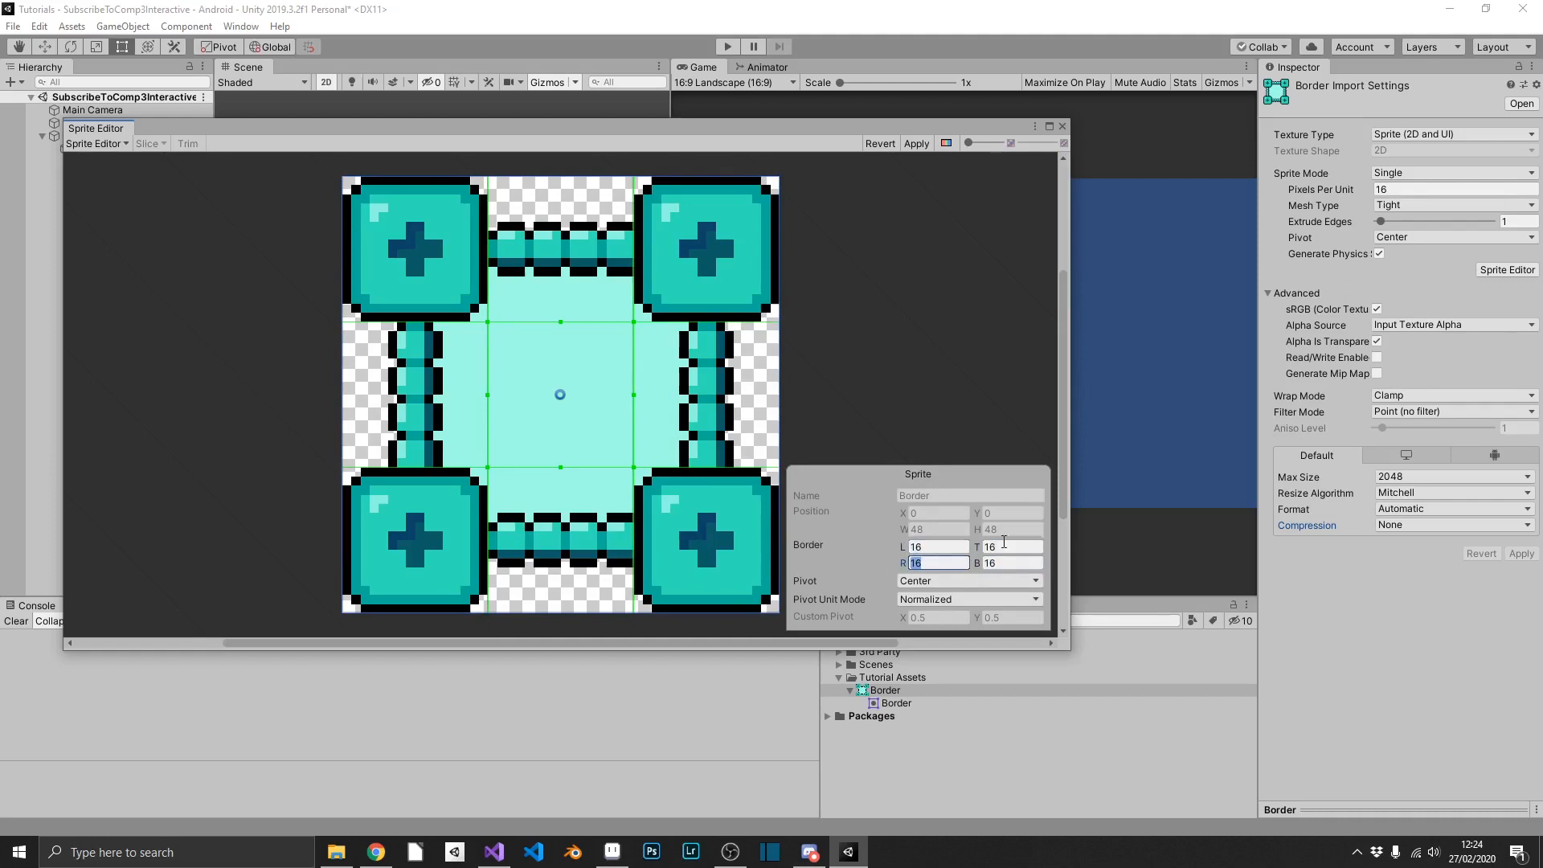
left_click(918, 144)
left_click(1061, 126)
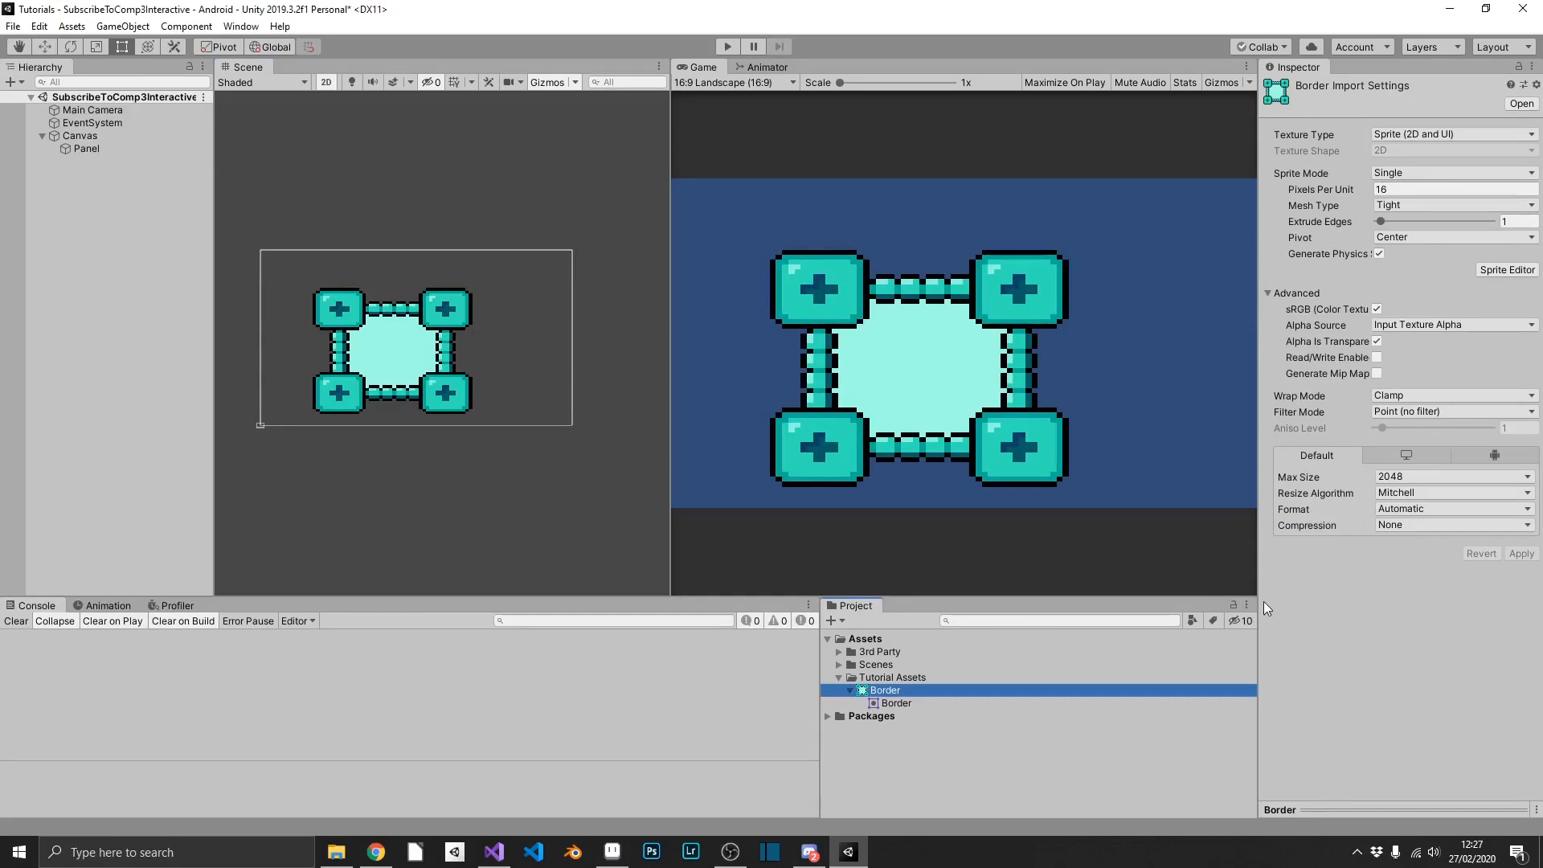
Set the Panel's Image Type to Tiled and resize it from the top-right corner
left_click(88, 148)
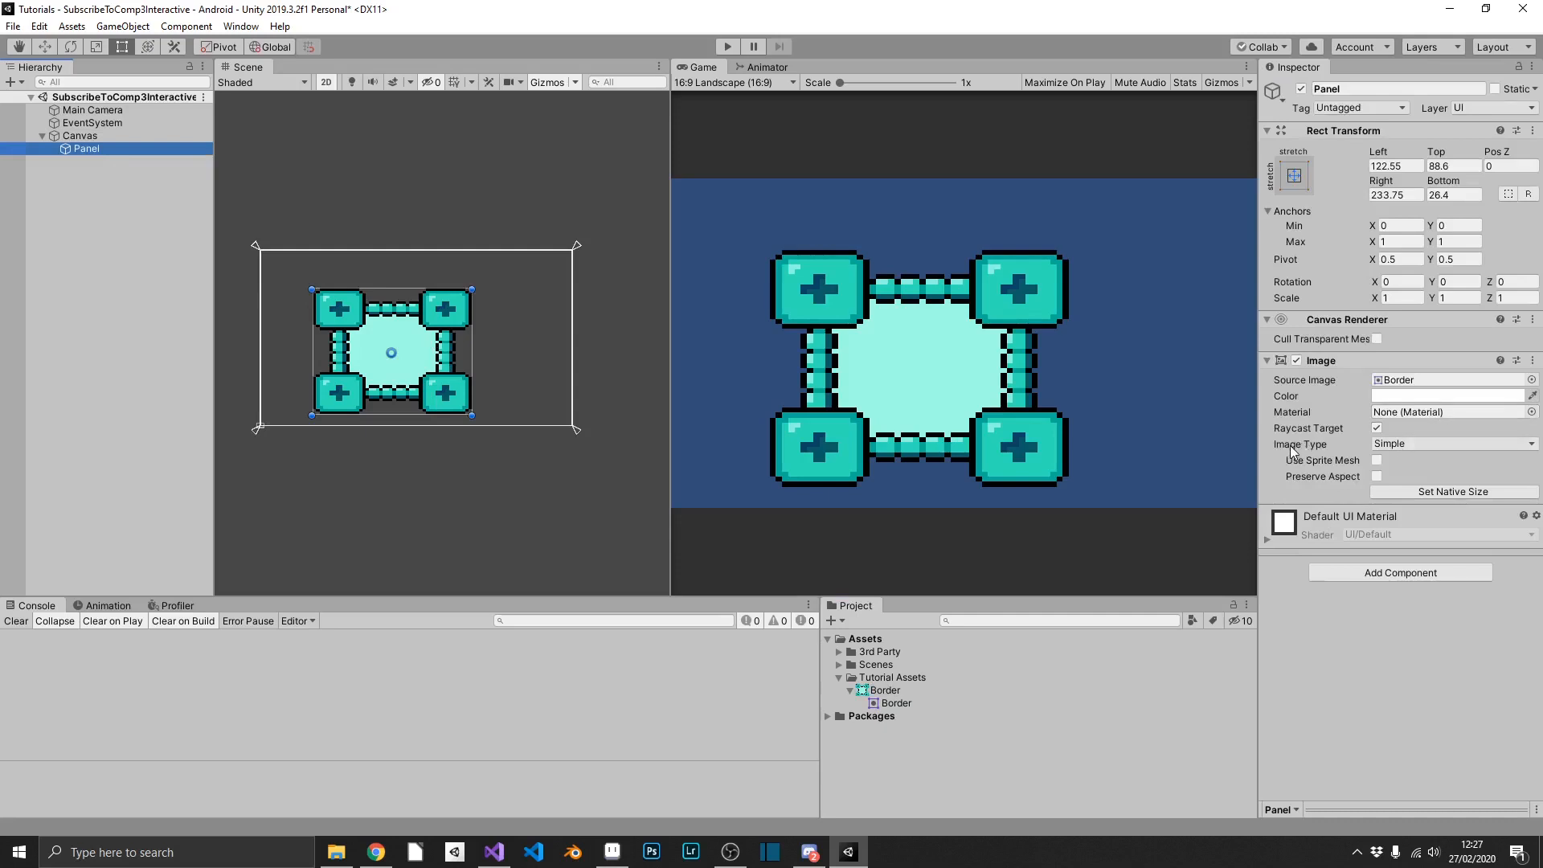
left_click(1399, 449)
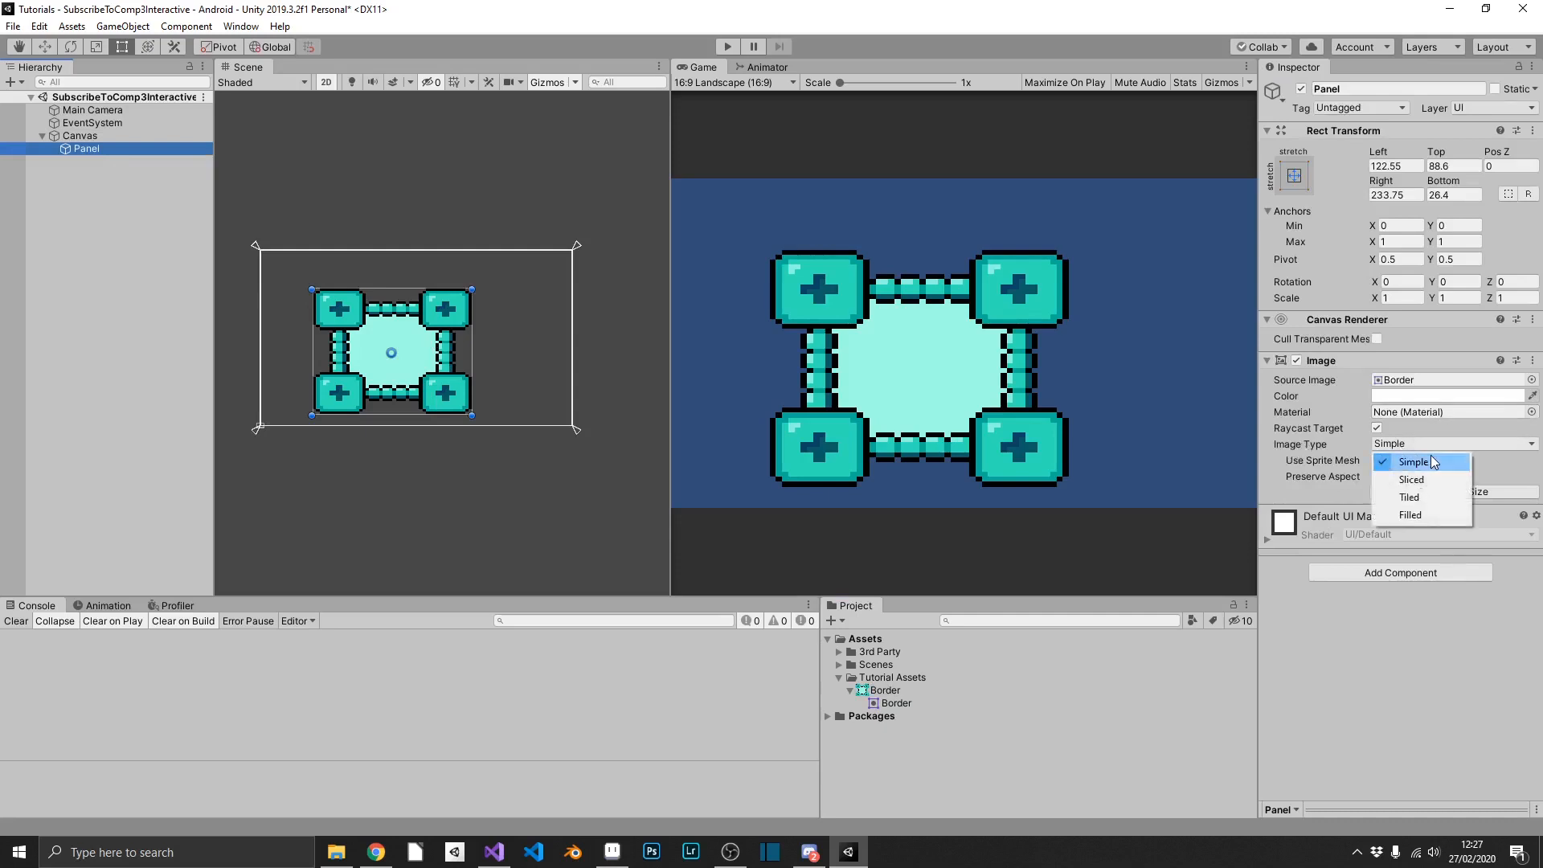
left_click(1436, 499)
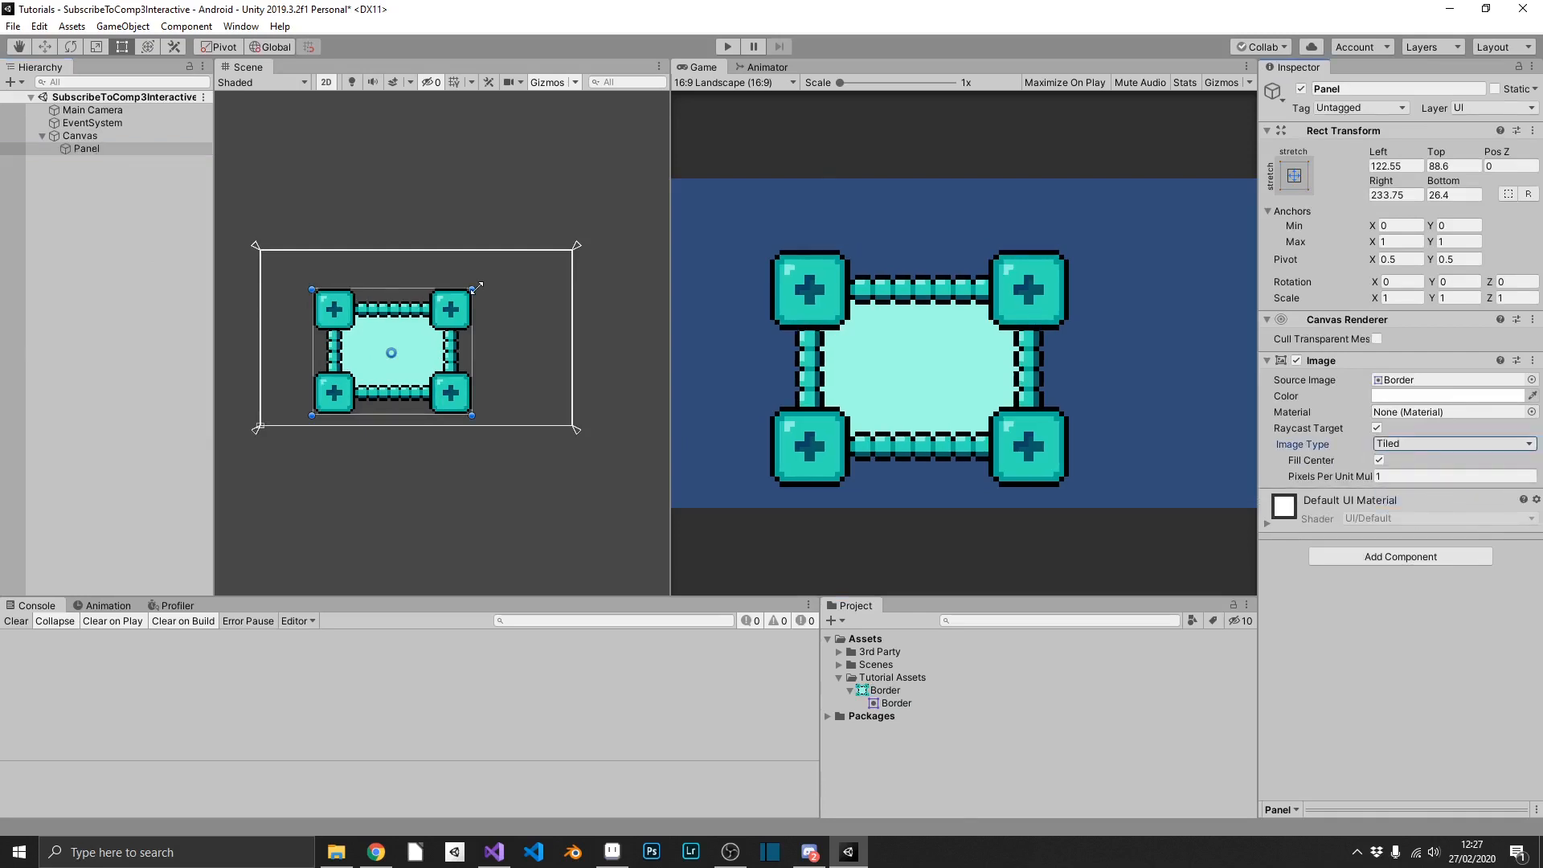
left_click_drag(477, 287, 561, 277)
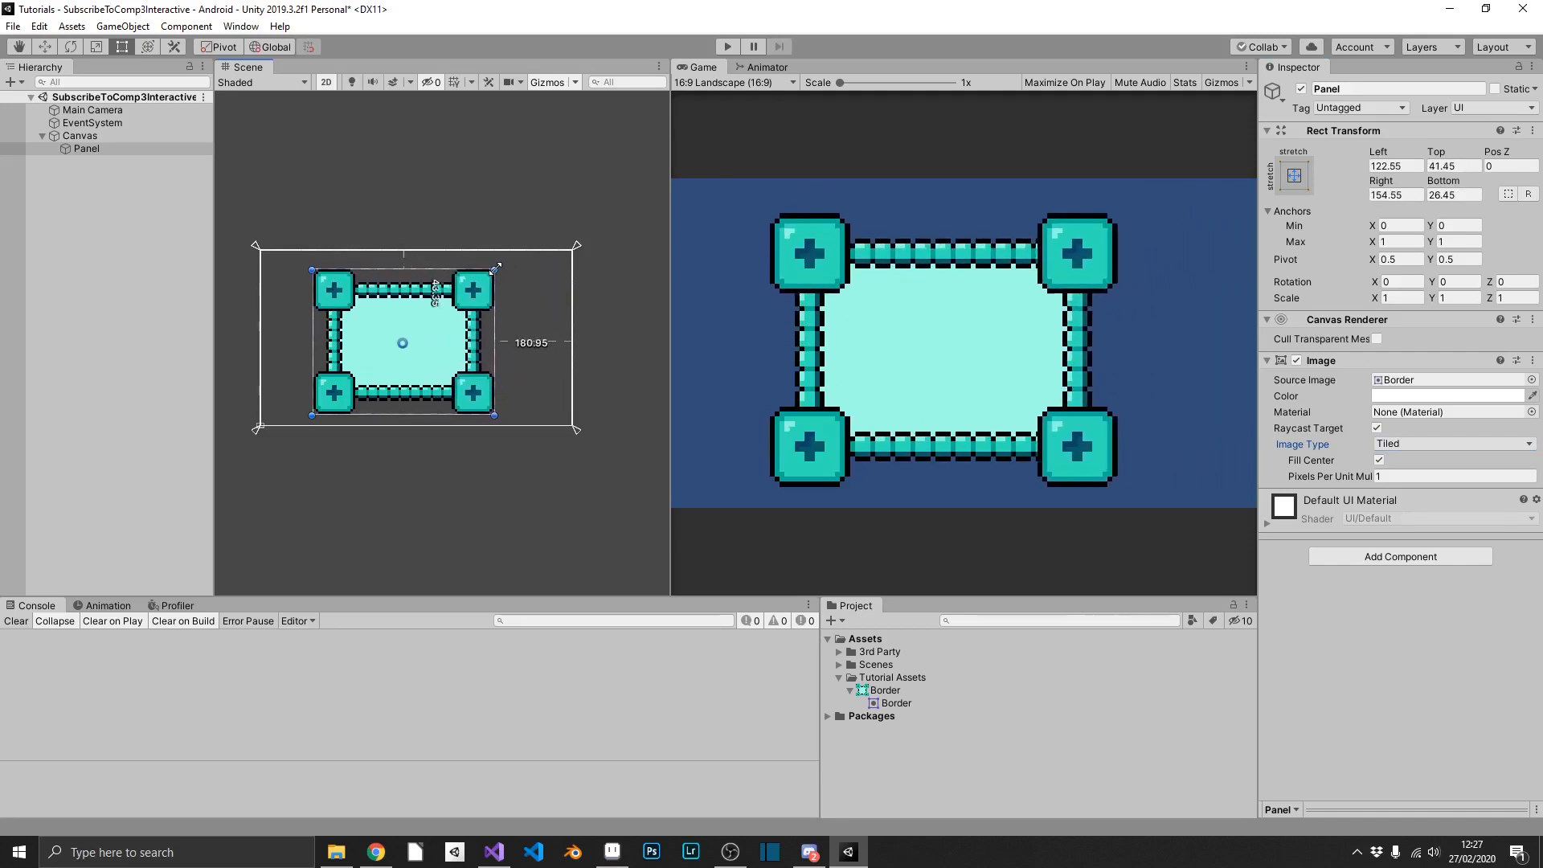
mouse_move(560, 278)
left_mouse_down()
mouse_move(448, 269)
mouse_move(419, 321)
mouse_move(511, 268)
left_mouse_up()
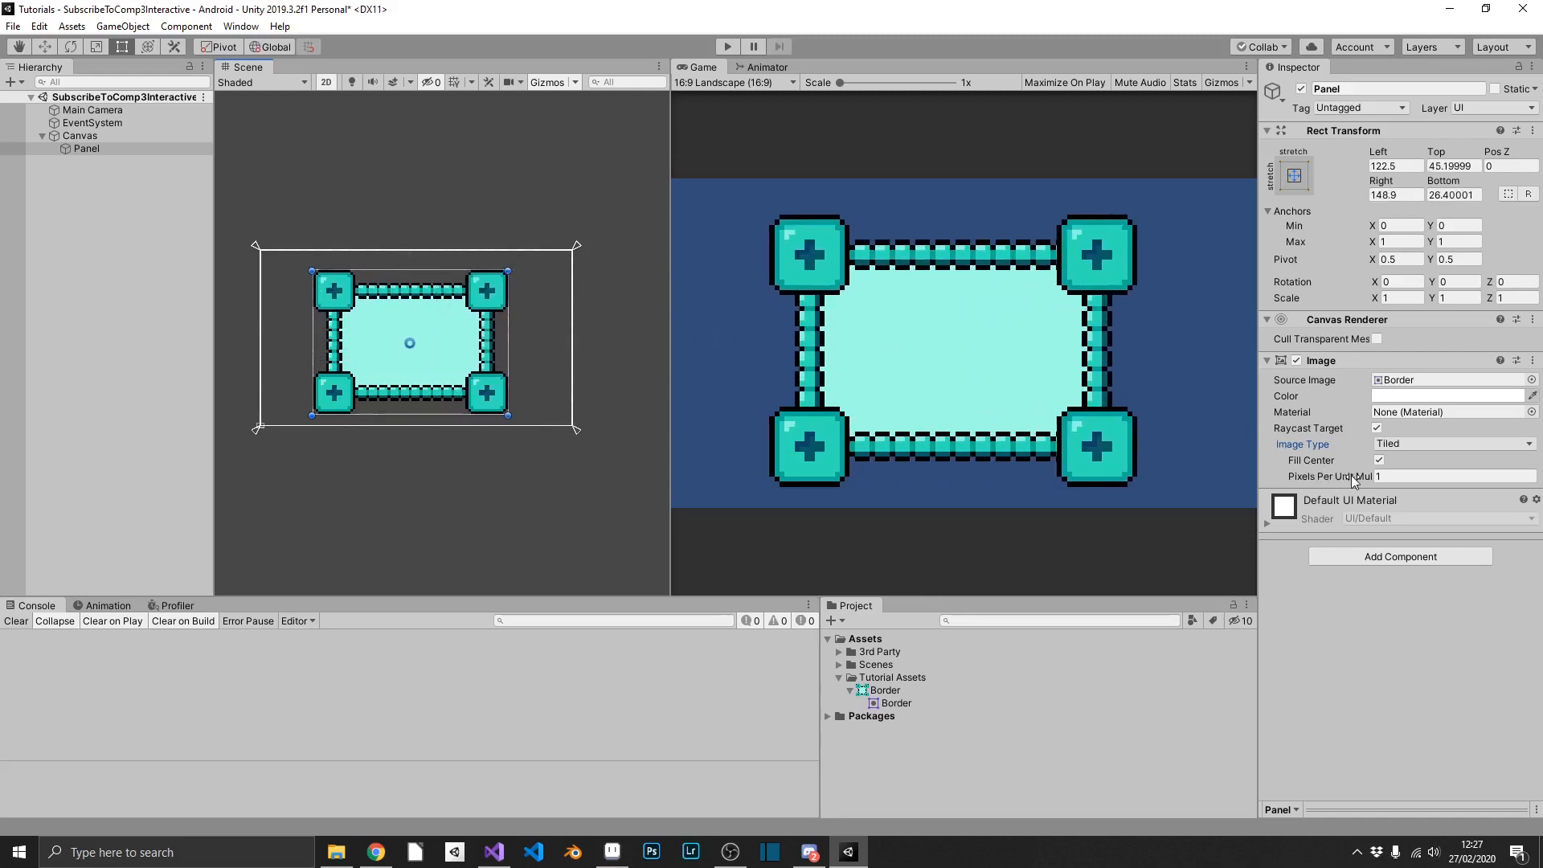
Set Pixels Per Unit Multiplier to 2 and enlarge the panel across most of the view
left_click_drag(1356, 481, 1369, 482)
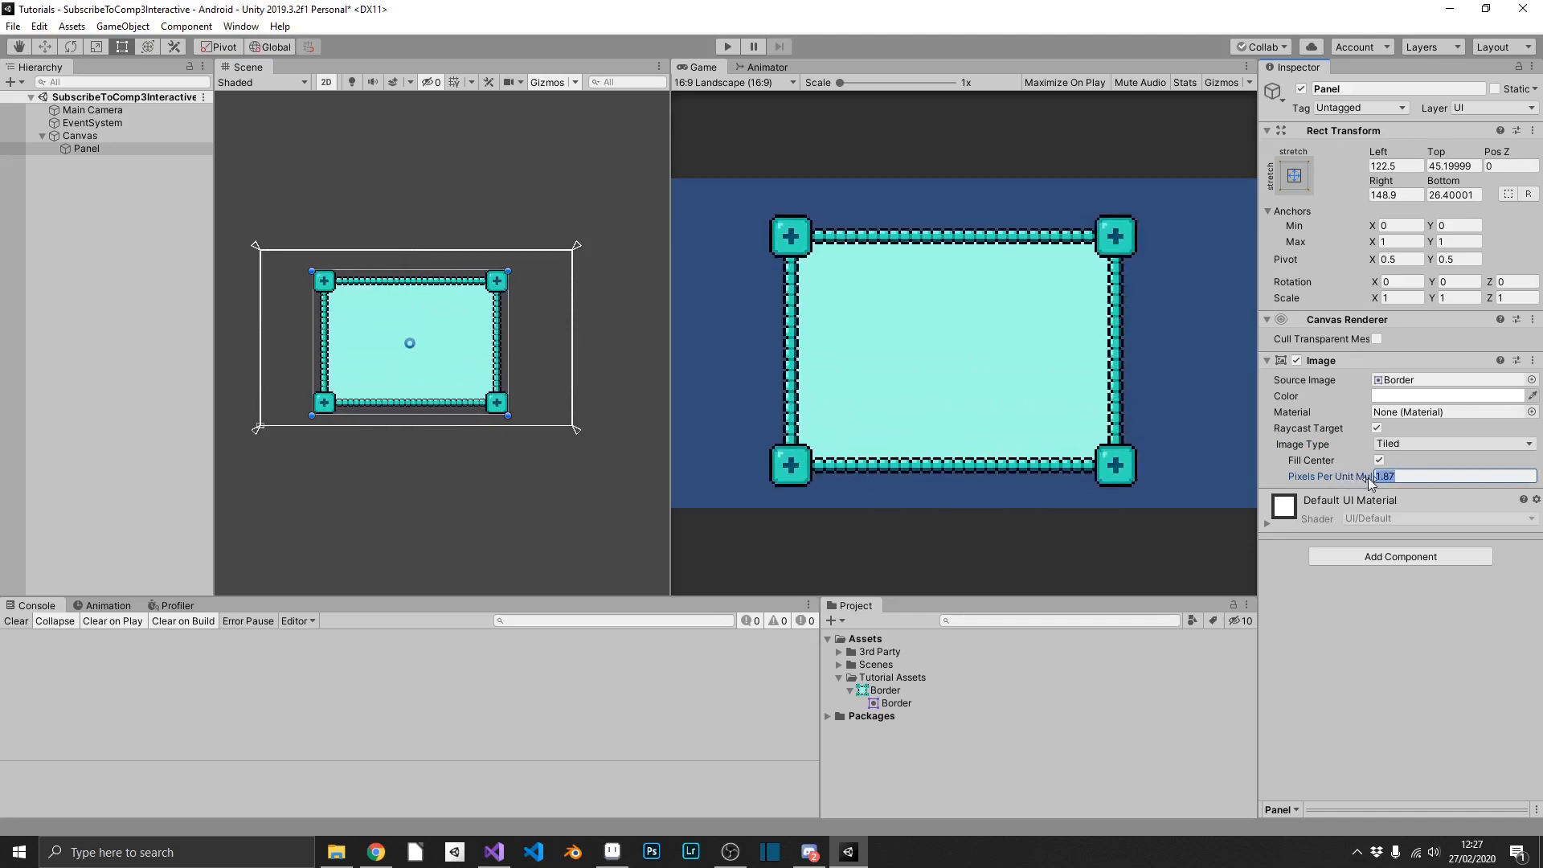
type("2")
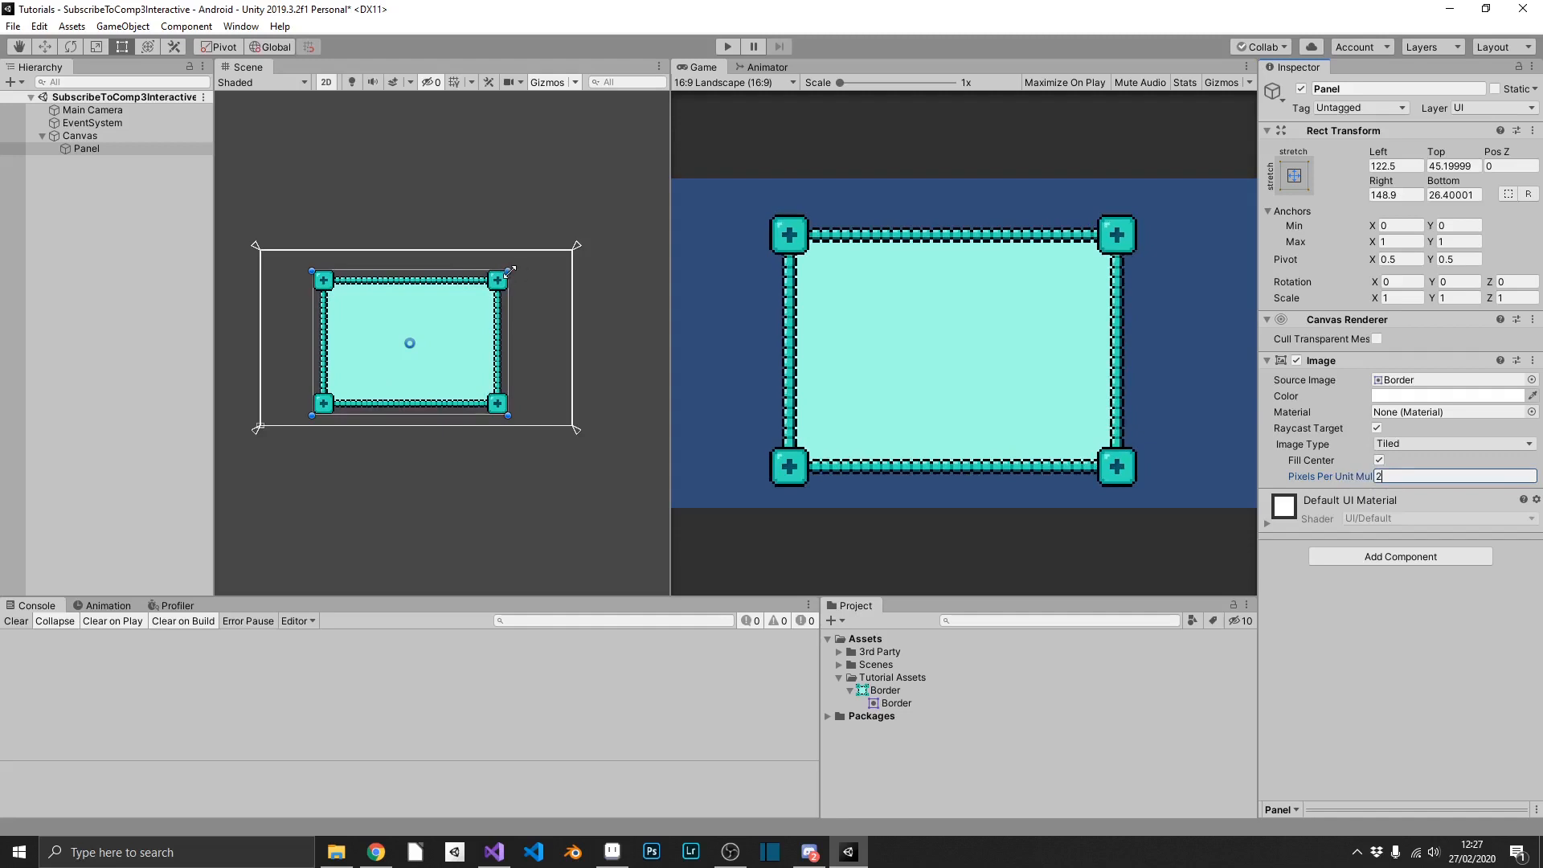
left_click_drag(512, 270, 552, 264)
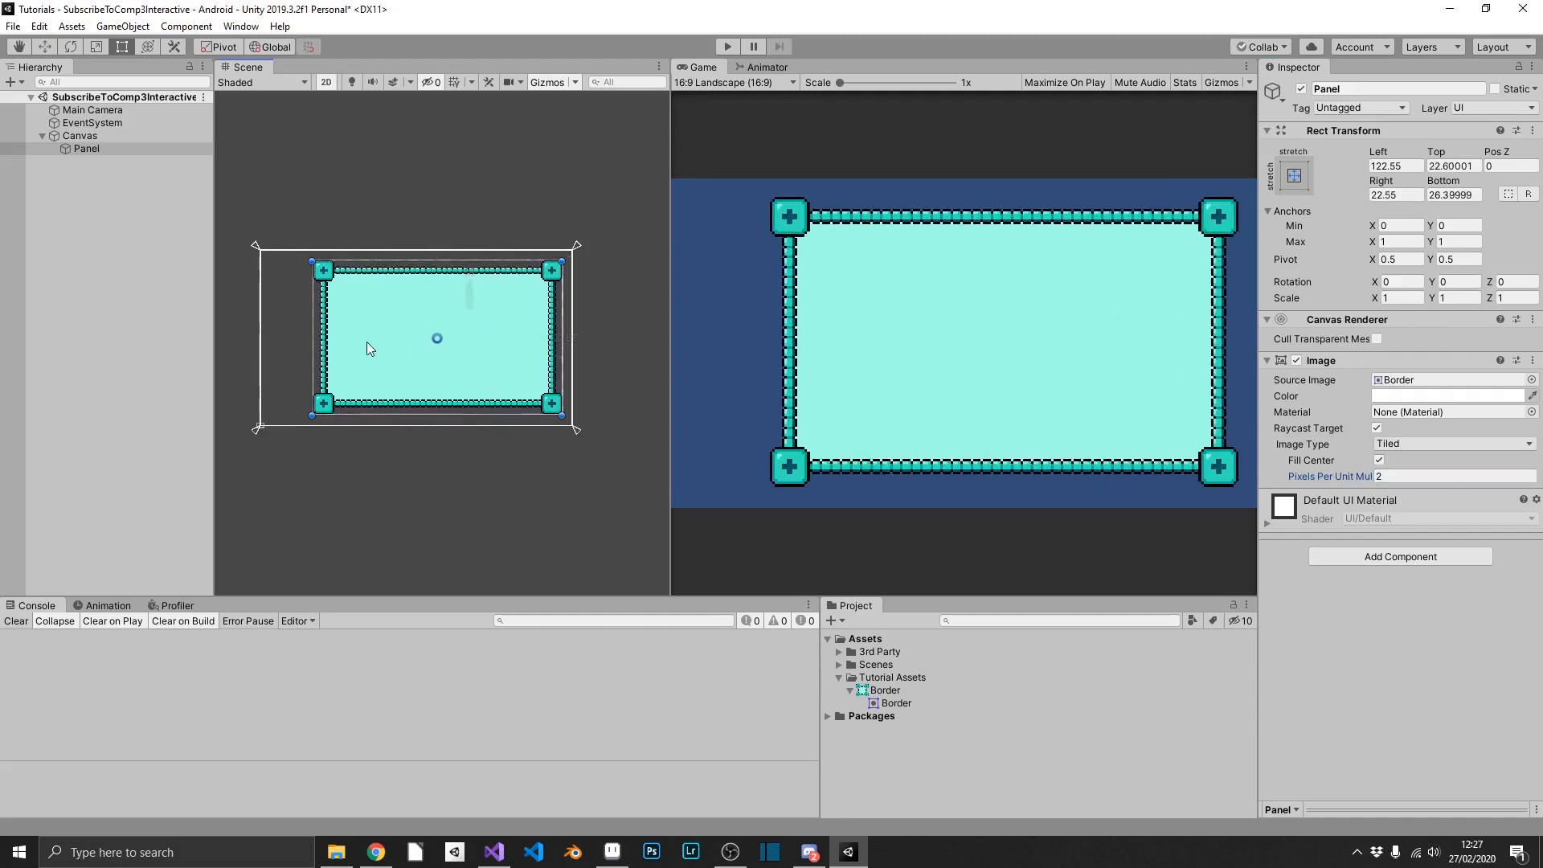
left_click_drag(310, 415, 263, 421)
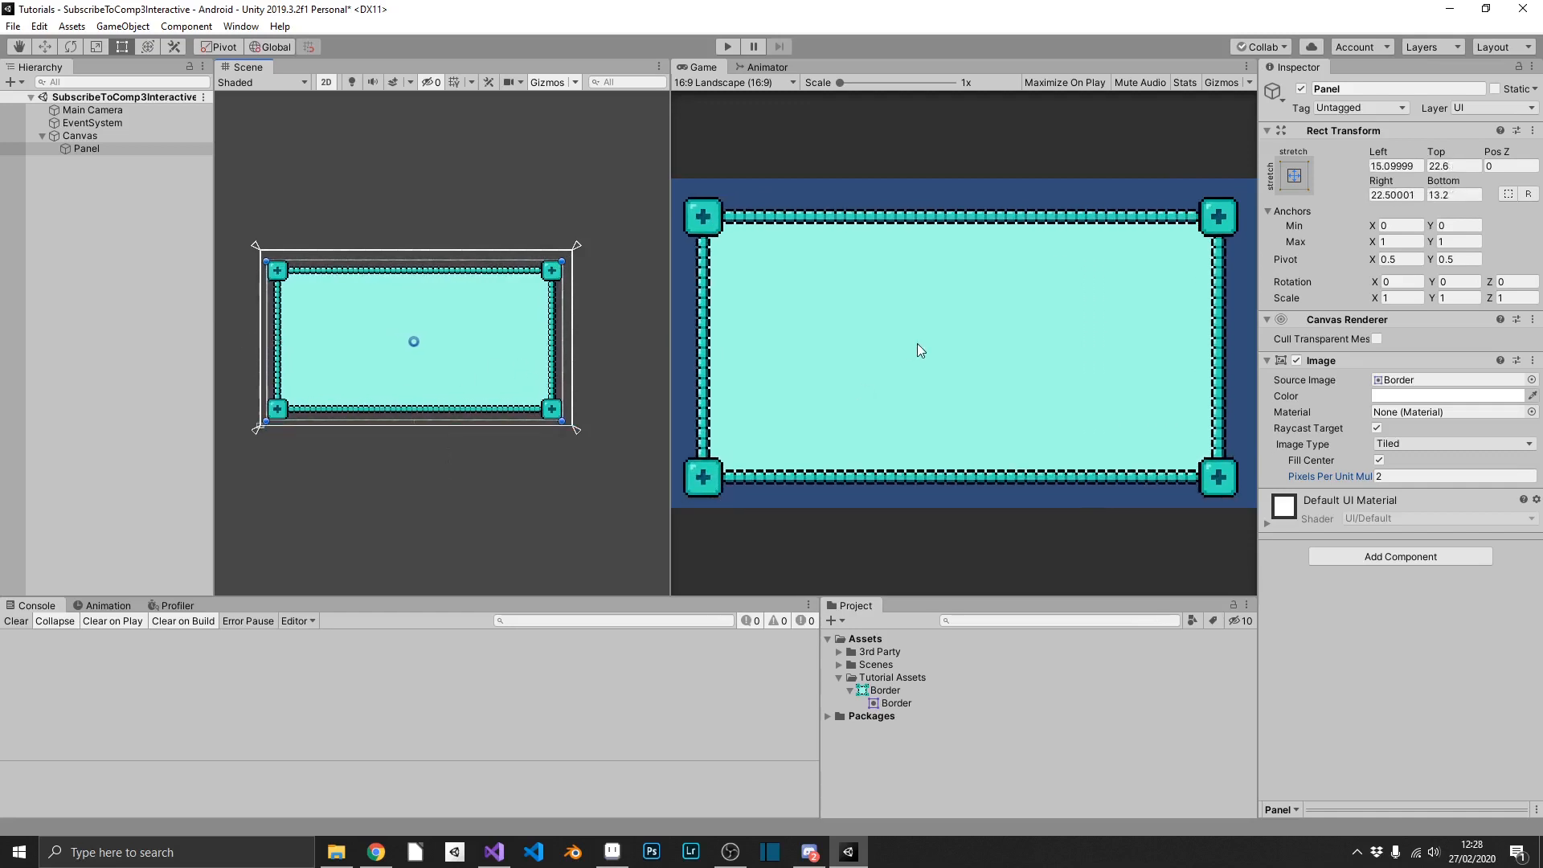
Add a UI Button under the Canvas and set Border as its source image
left_click(104, 138)
right_click(110, 140)
mouse_move(157, 410)
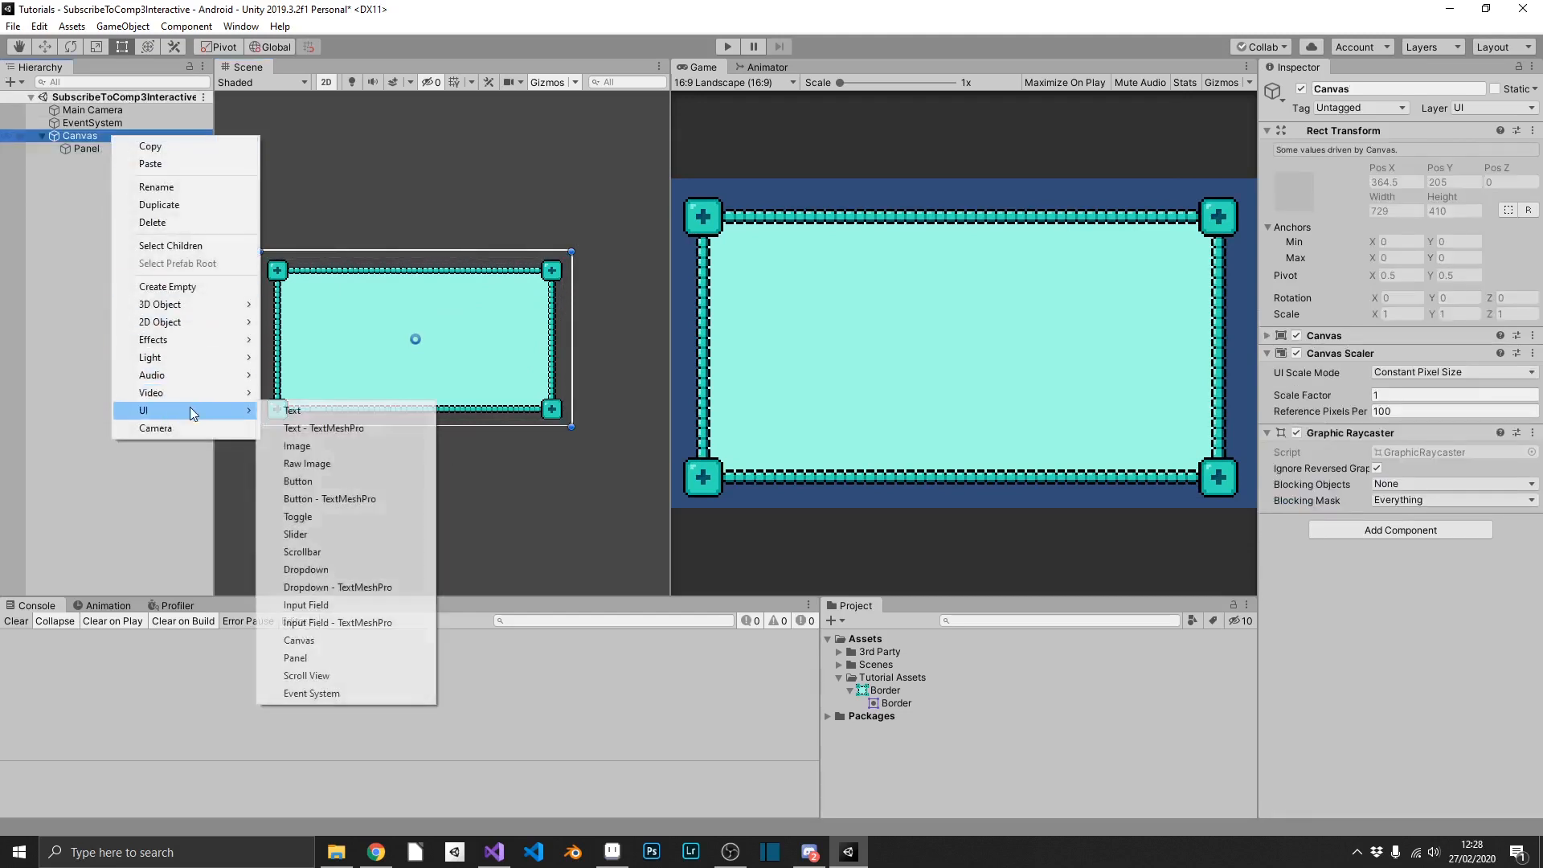
left_click(332, 481)
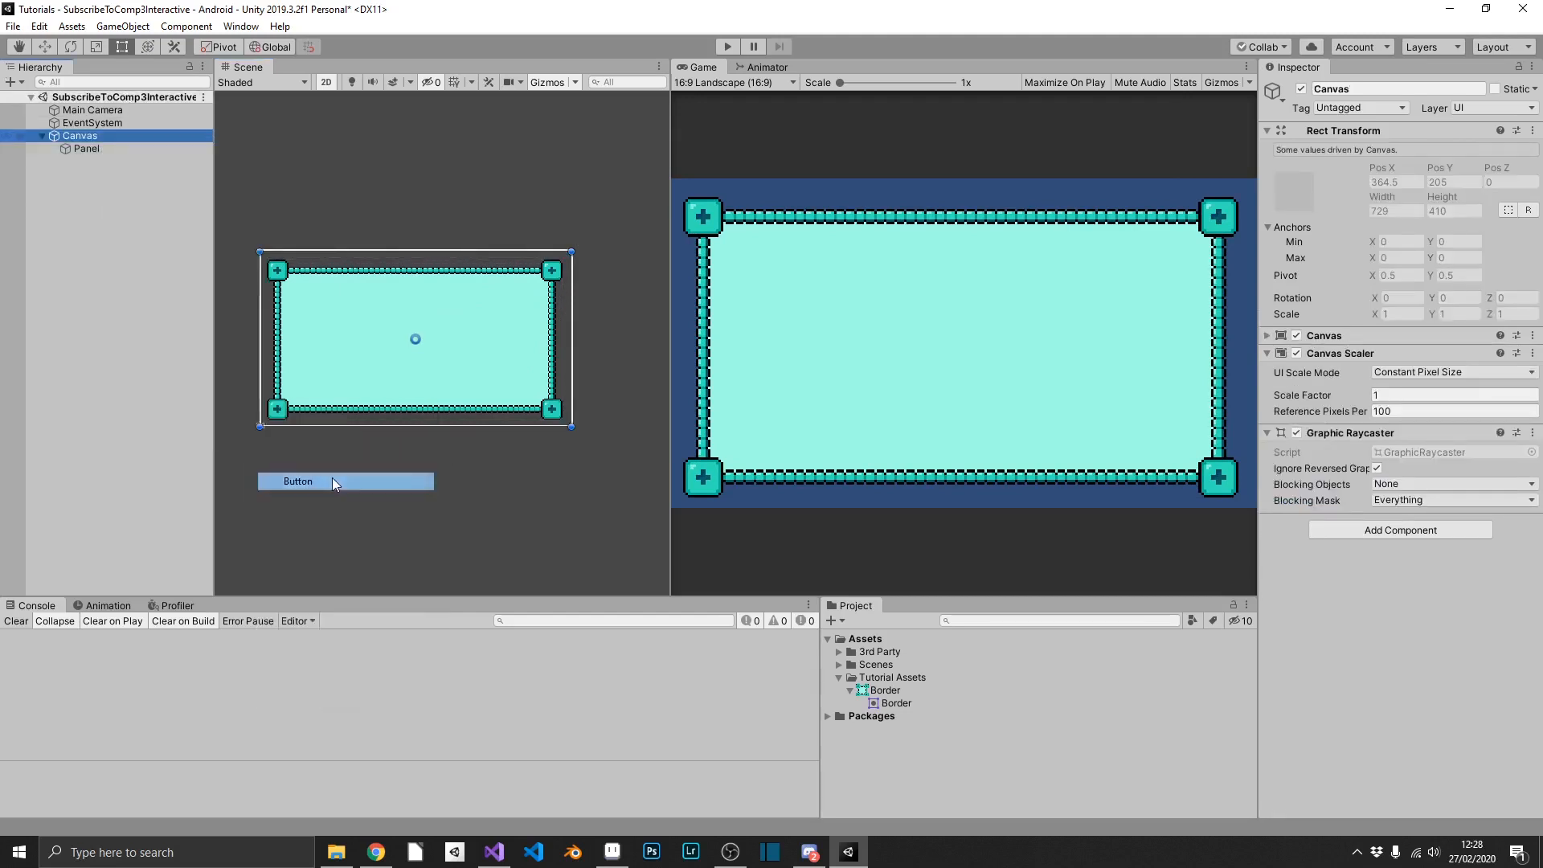
left_click(54, 162)
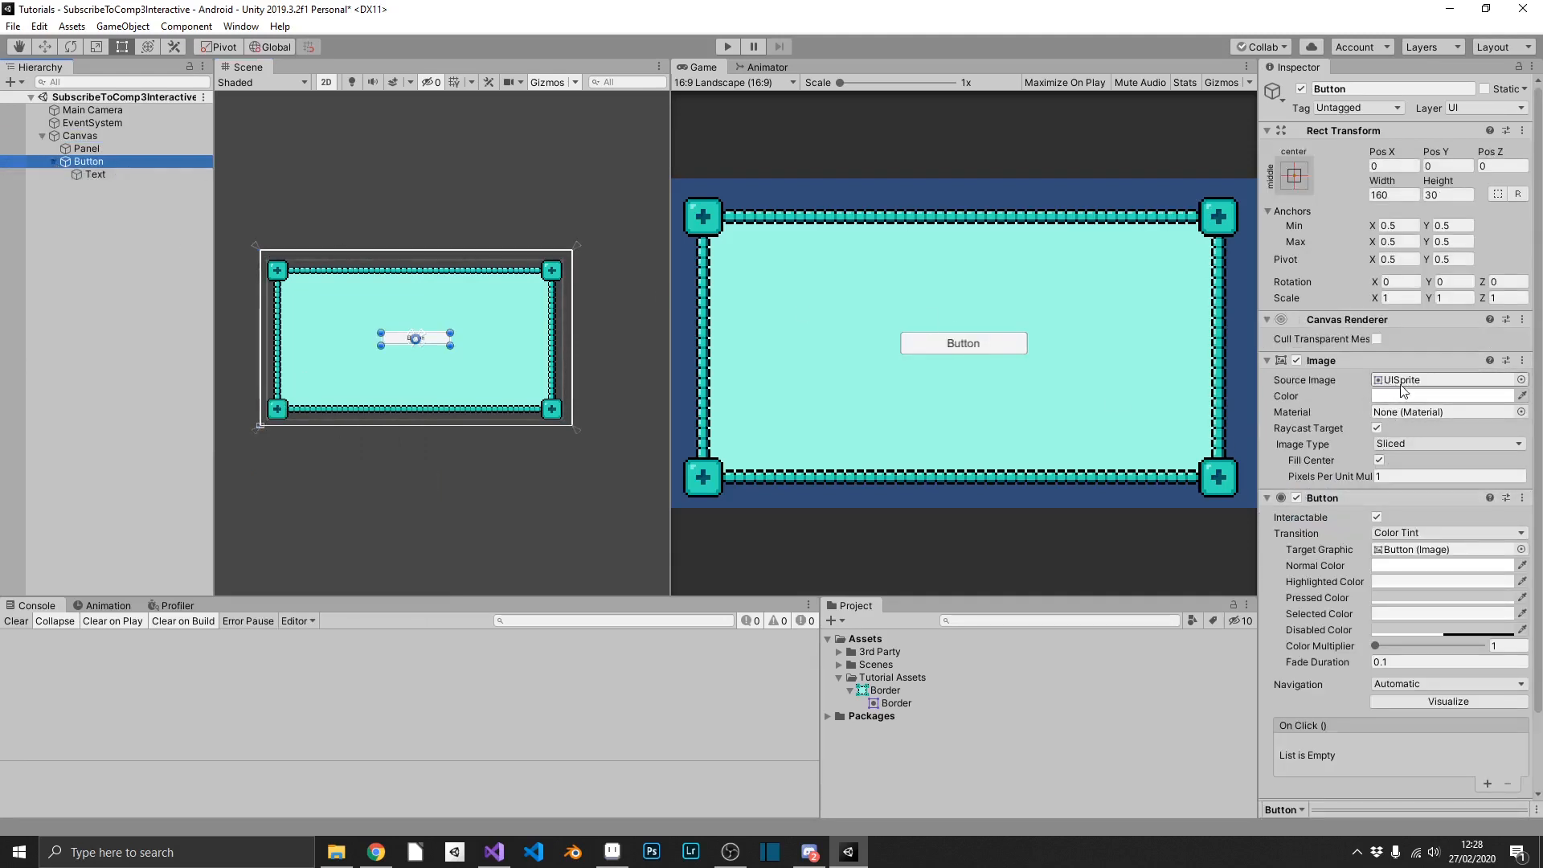
left_click_drag(898, 703, 1428, 380)
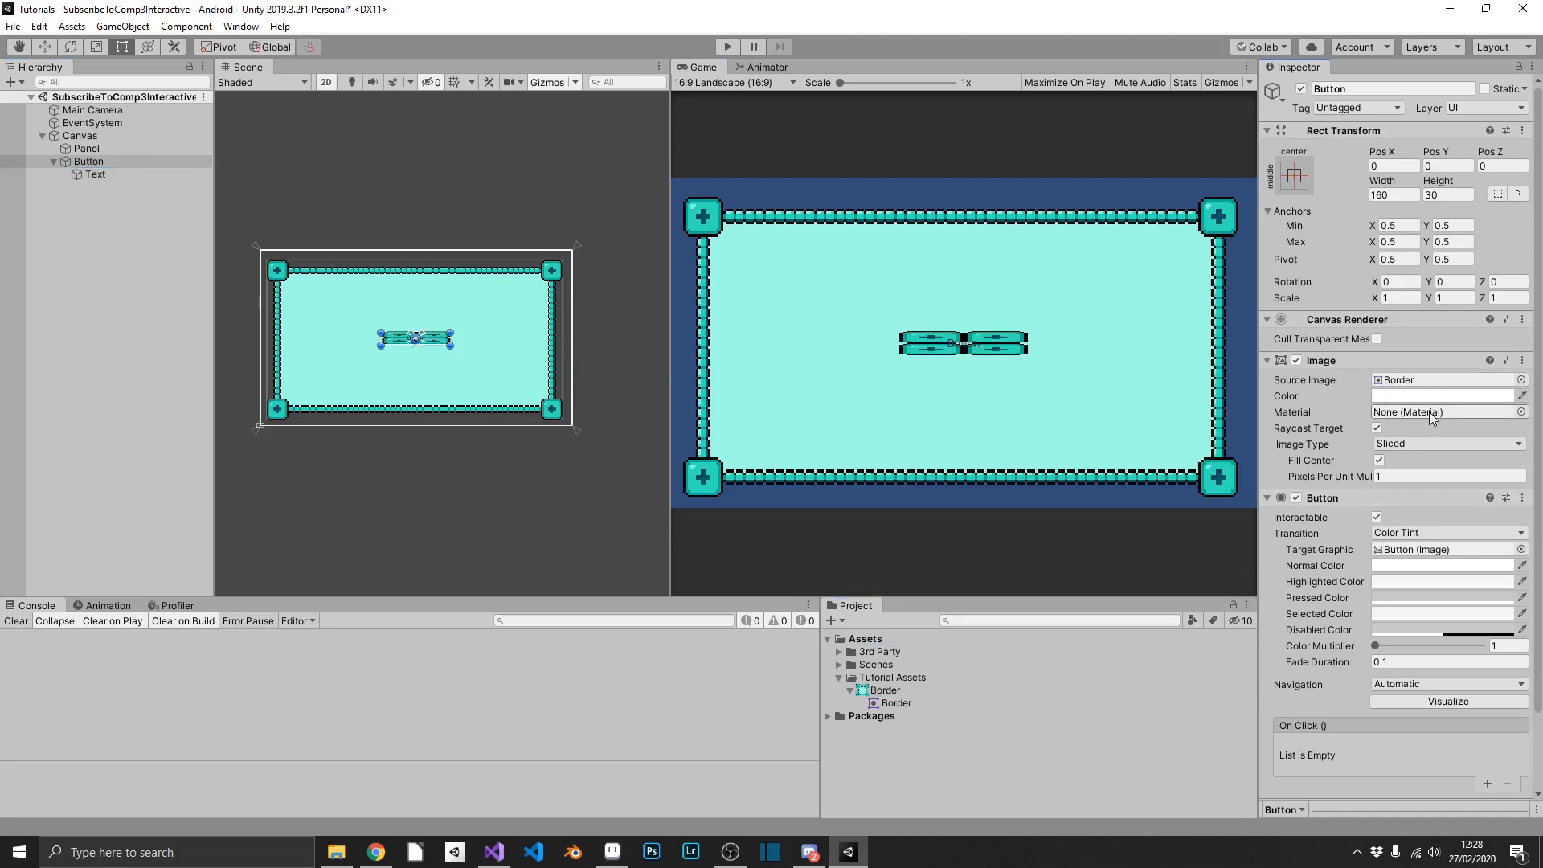
Make the button image Tiled with multiplier 5 and drag it taller to about 151×55
left_click(1422, 442)
left_click(1429, 496)
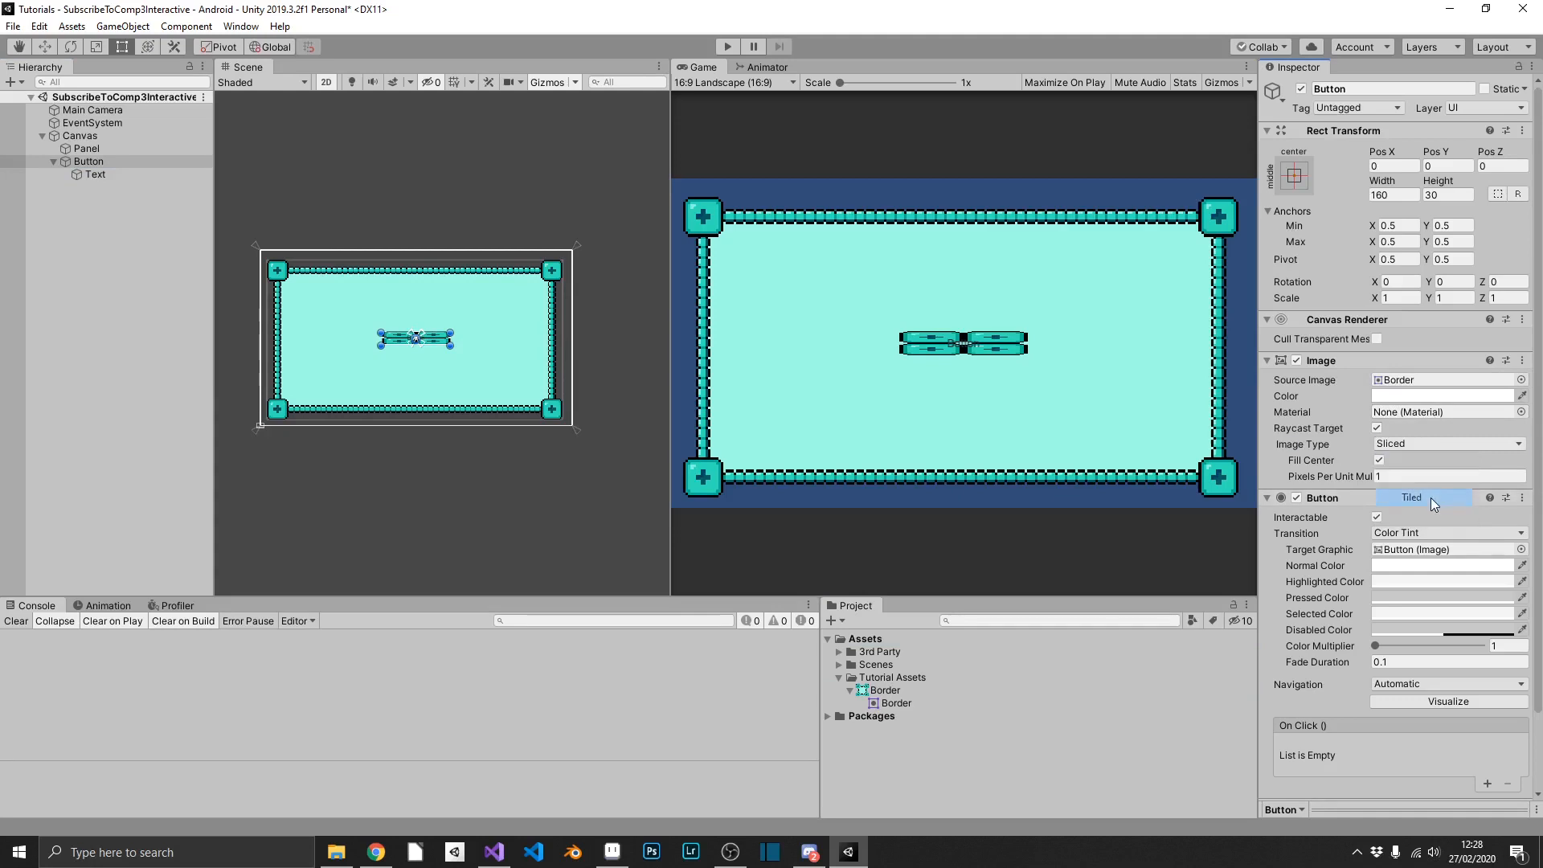
left_click_drag(1364, 482, 1461, 476)
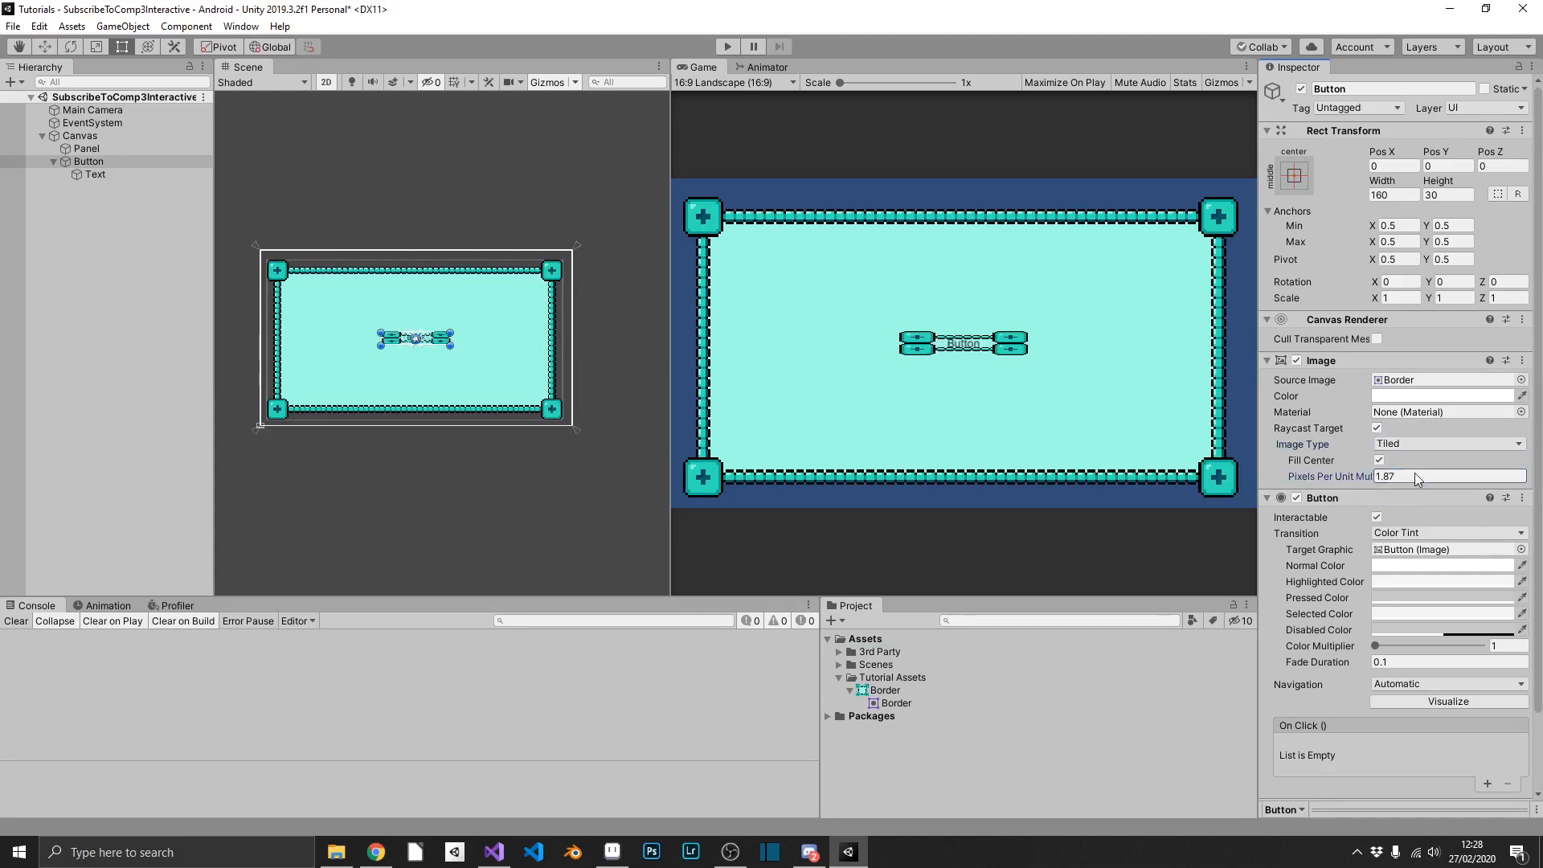
left_click(1461, 475)
type("5")
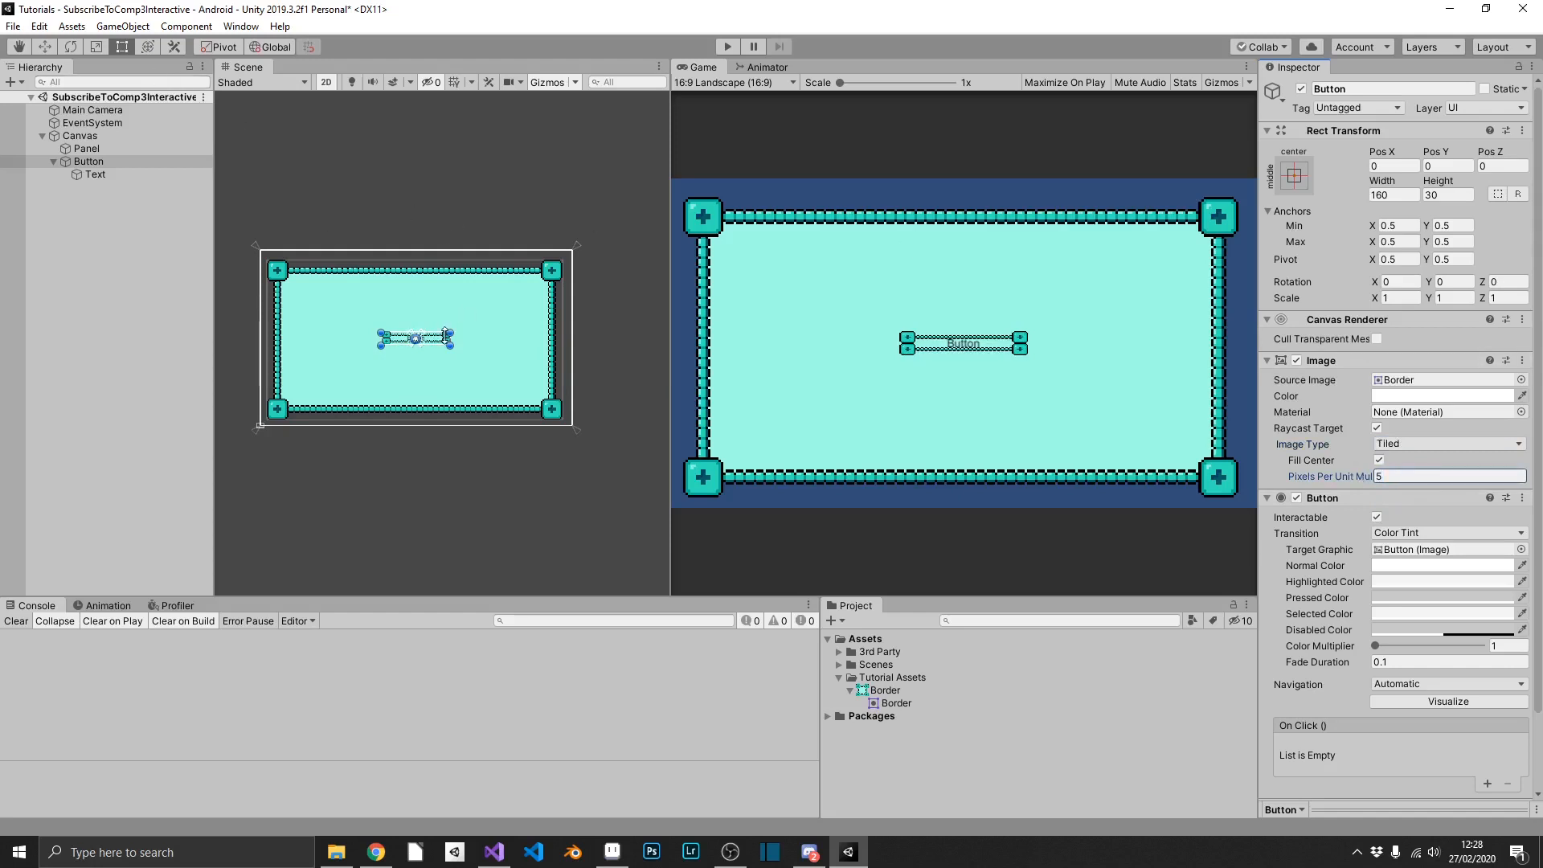
mouse_move(445, 336)
left_mouse_down()
mouse_move(445, 323)
mouse_move(421, 356)
mouse_move(449, 347)
left_mouse_up()
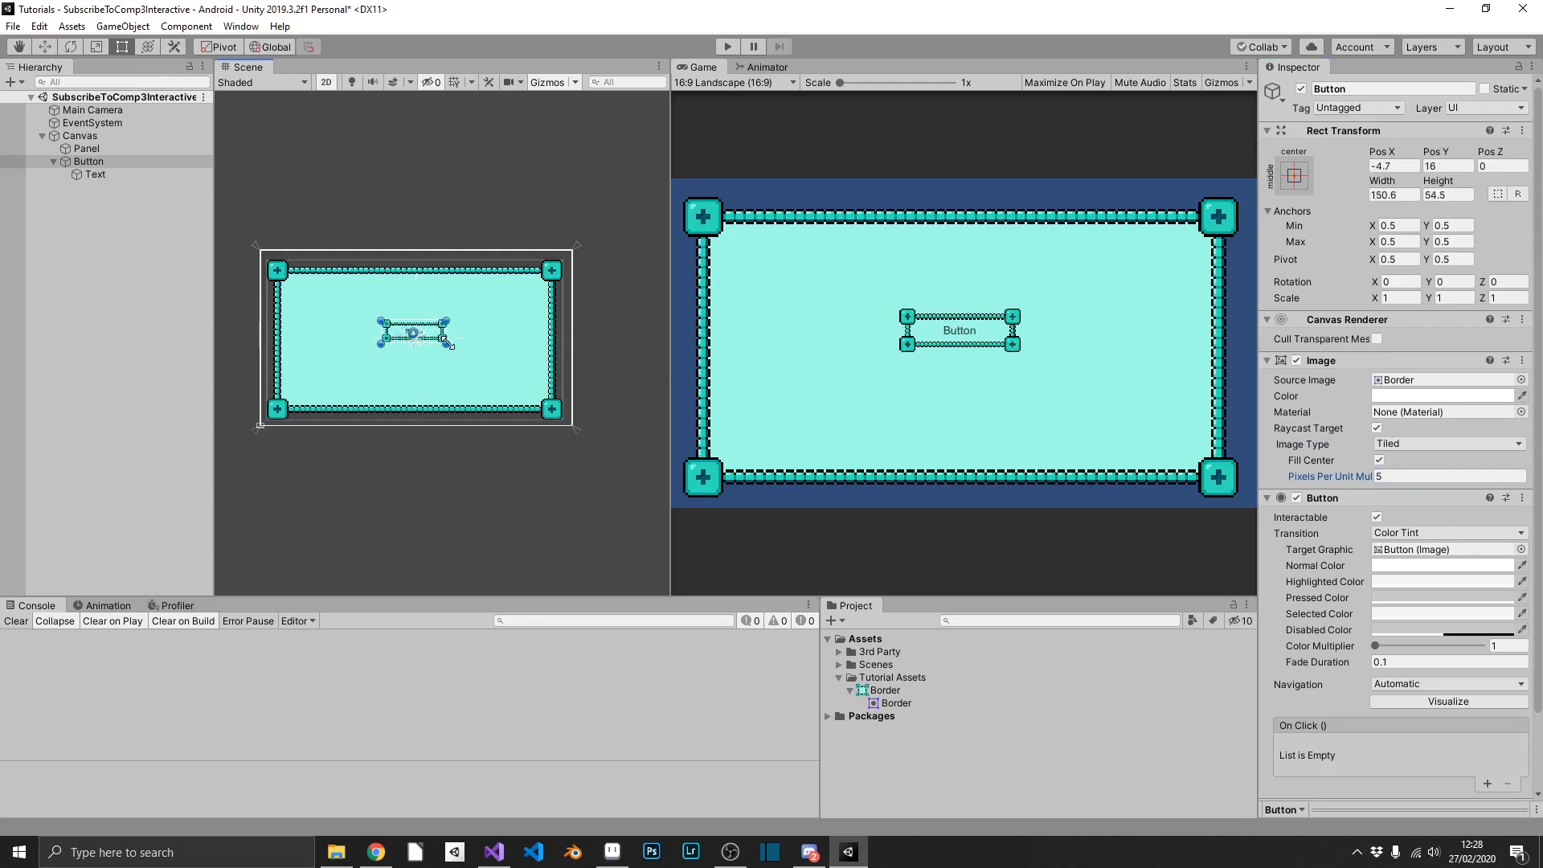